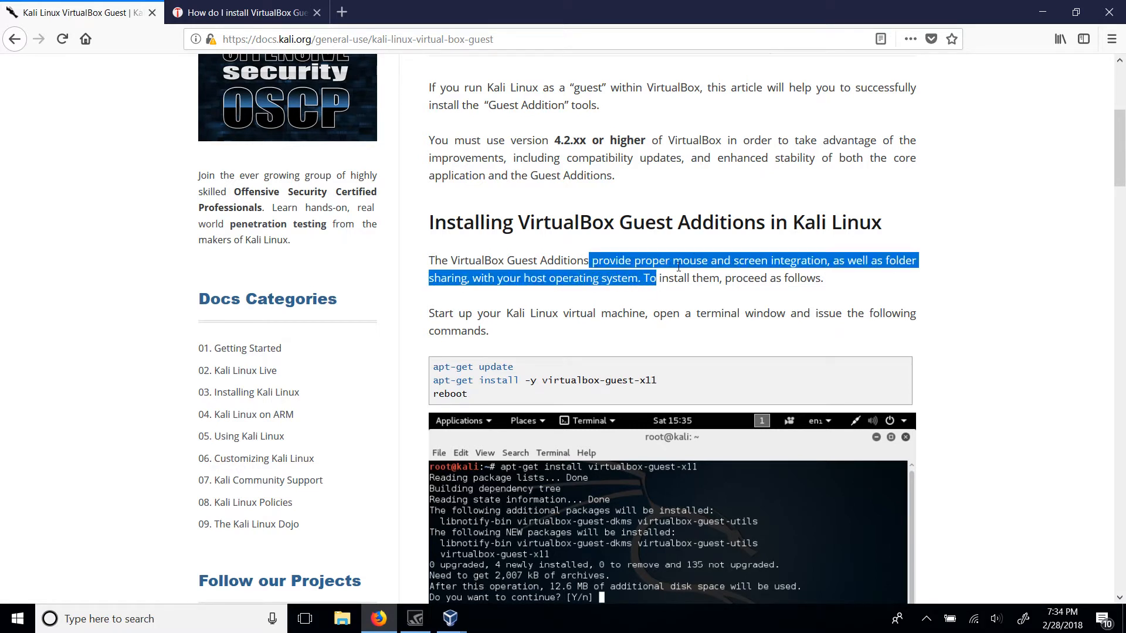
{"action": "left_click", "coordinate": [679, 267]}
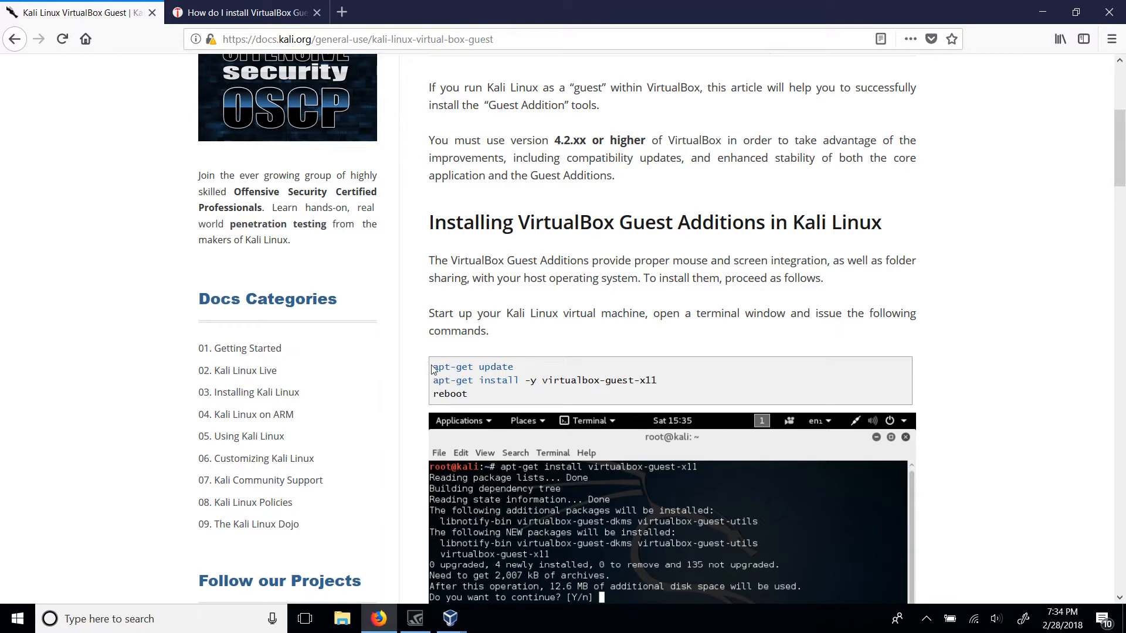
{"action": "left_click_drag", "start_coordinate": [432, 365], "coordinate": [475, 397]}
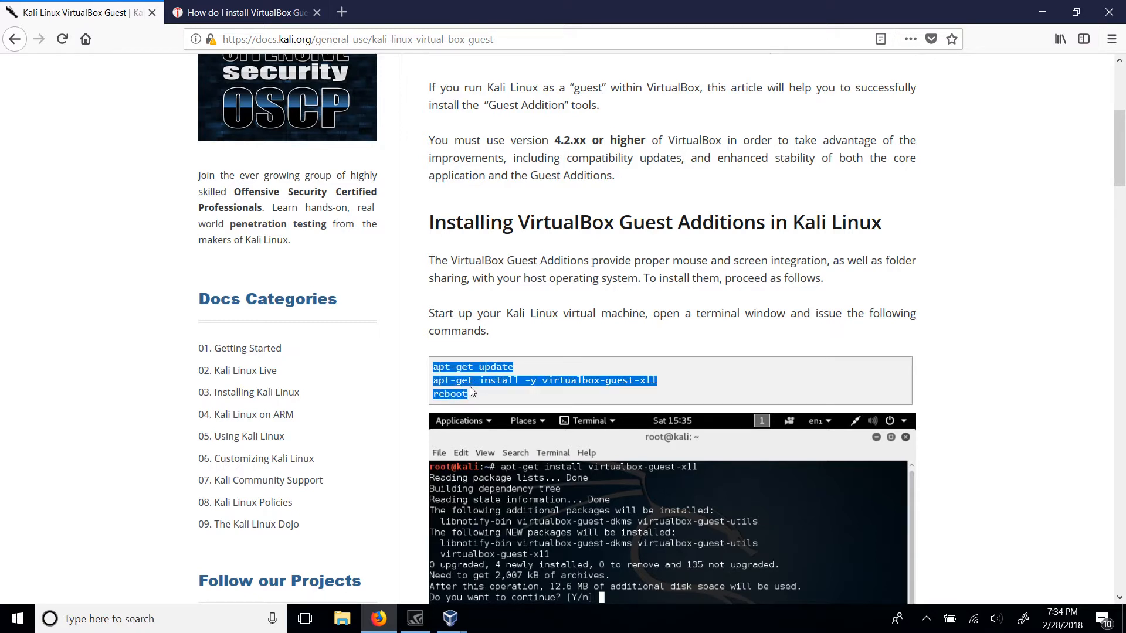
{"action": "left_click", "coordinate": [469, 386]}
Step: Switch to the running Kali Linux virtual machine and open a maximized terminal there
{"action": "left_click", "coordinate": [450, 623]}
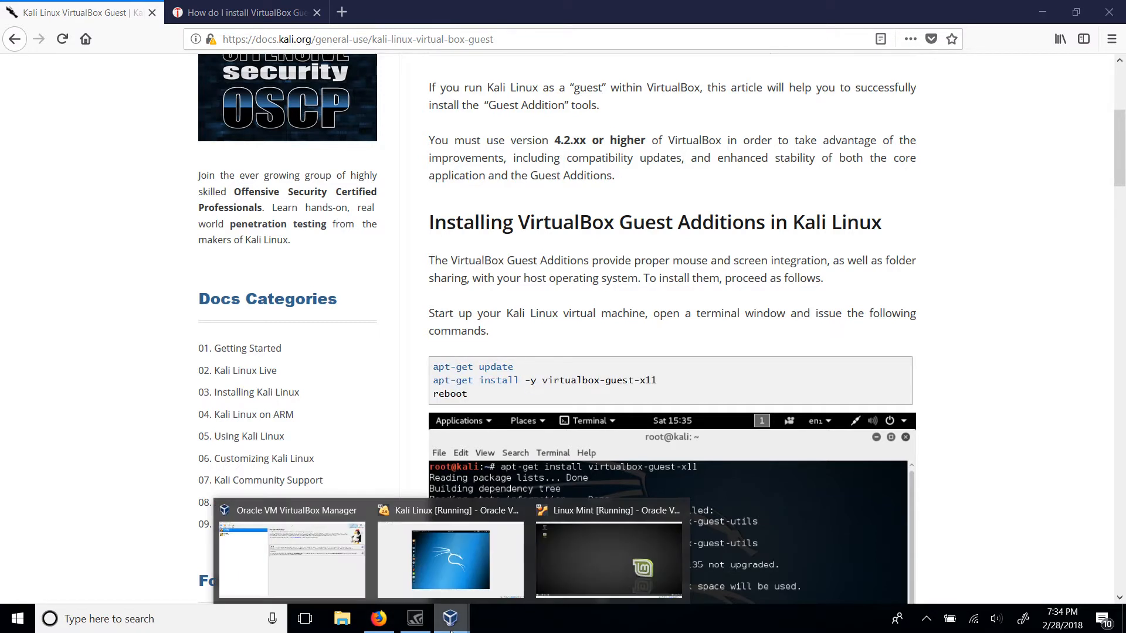
{"action": "left_click", "coordinate": [482, 575]}
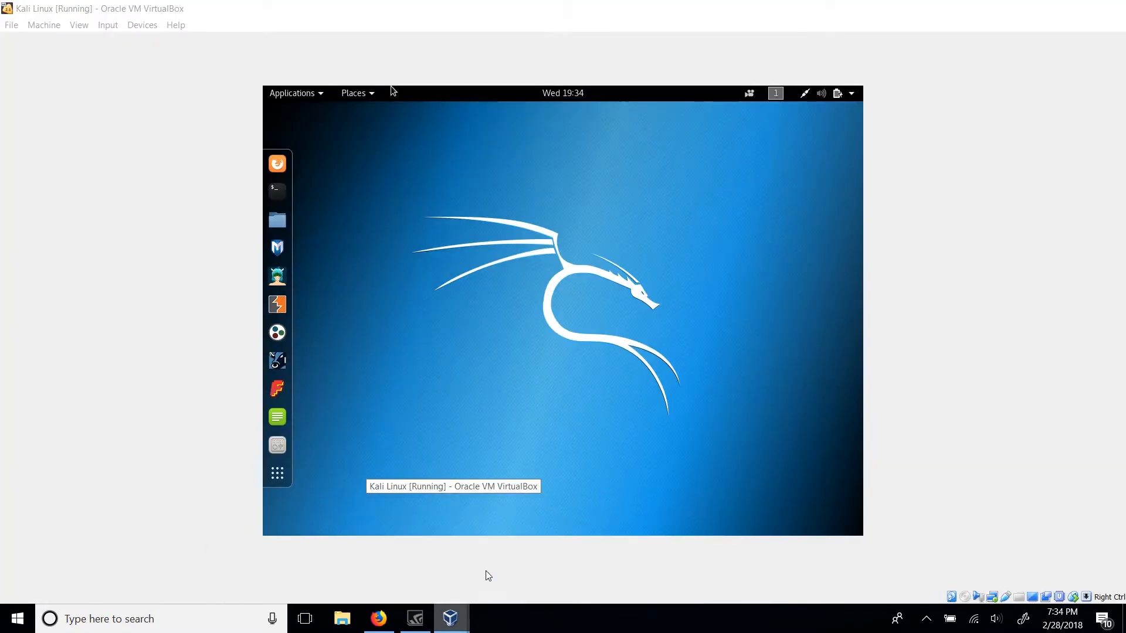
{"action": "left_click", "coordinate": [276, 191]}
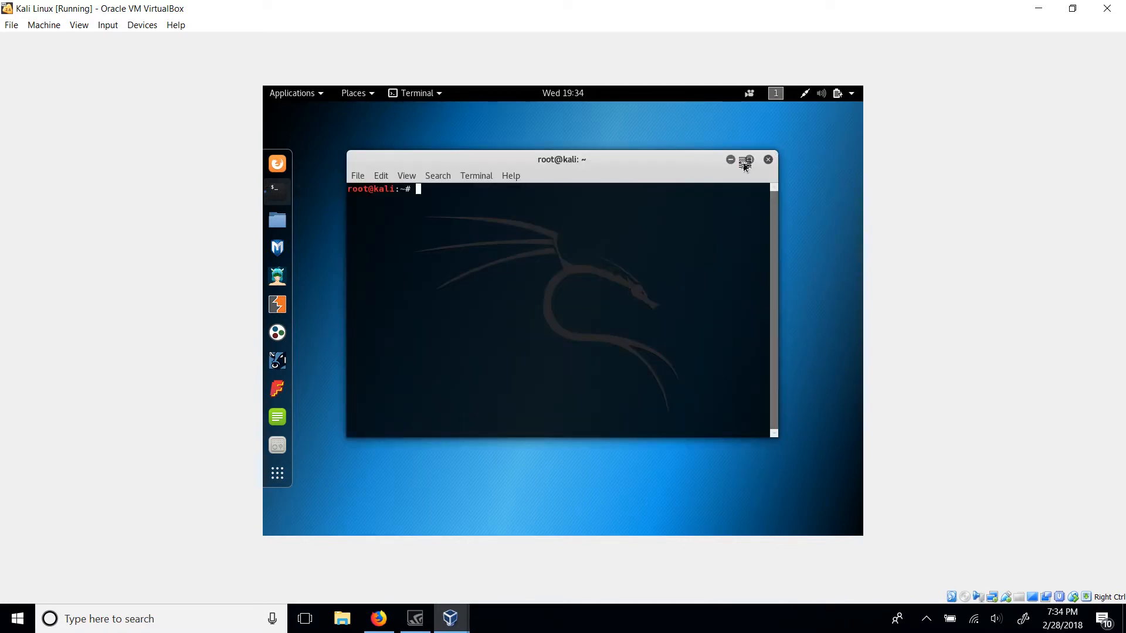
{"action": "left_click", "coordinate": [748, 161]}
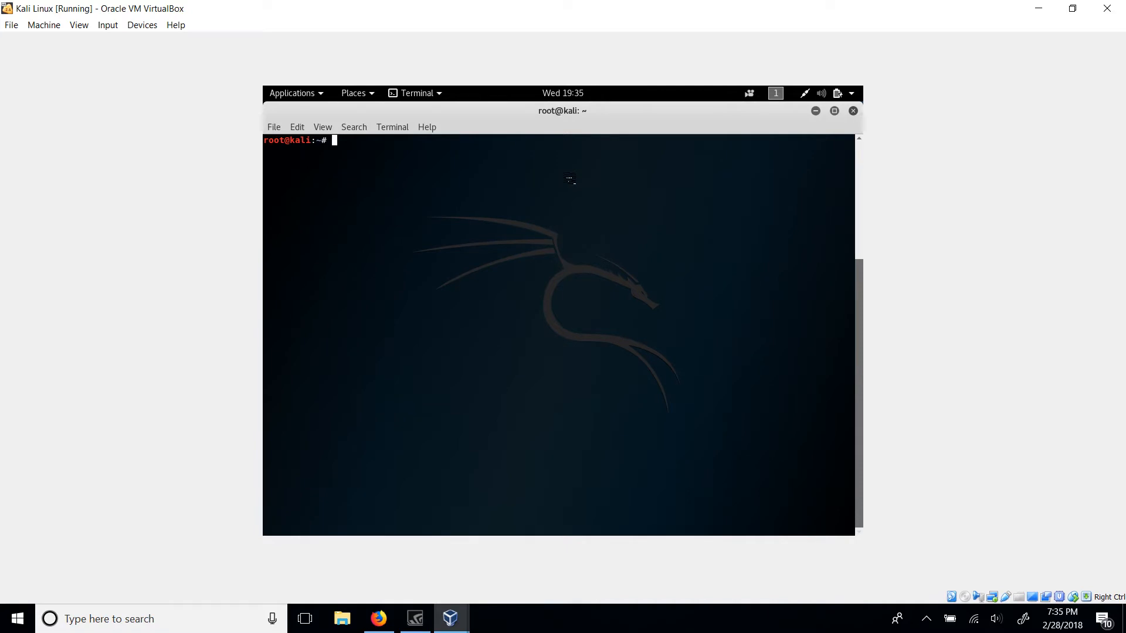
Step: Refresh Kali's package lists with sudo apt-get update
{"action": "type", "text": "sudo apt-get upg"}
{"action": "key", "text": "BackSpace"}
{"action": "type", "text": "date"}
{"action": "key", "text": "Return"}
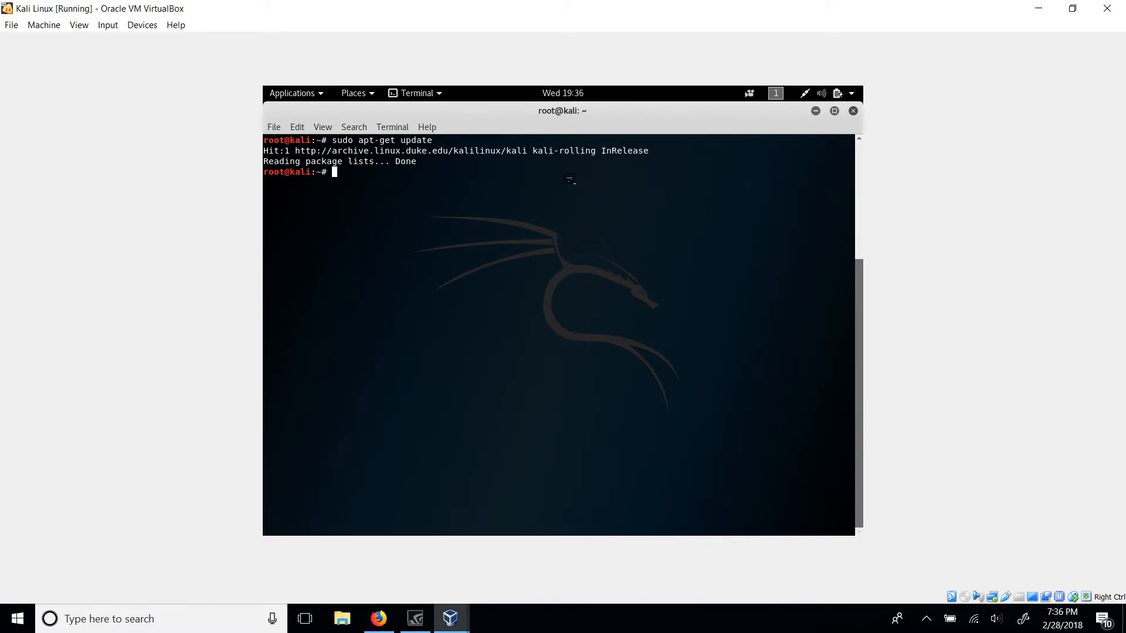
Step: Clear the Kali terminal, run sudo apt-get upgrade and accept the package upgrade with Y
{"action": "key", "text": "ctrl+l"}
{"action": "key", "text": "Up"}
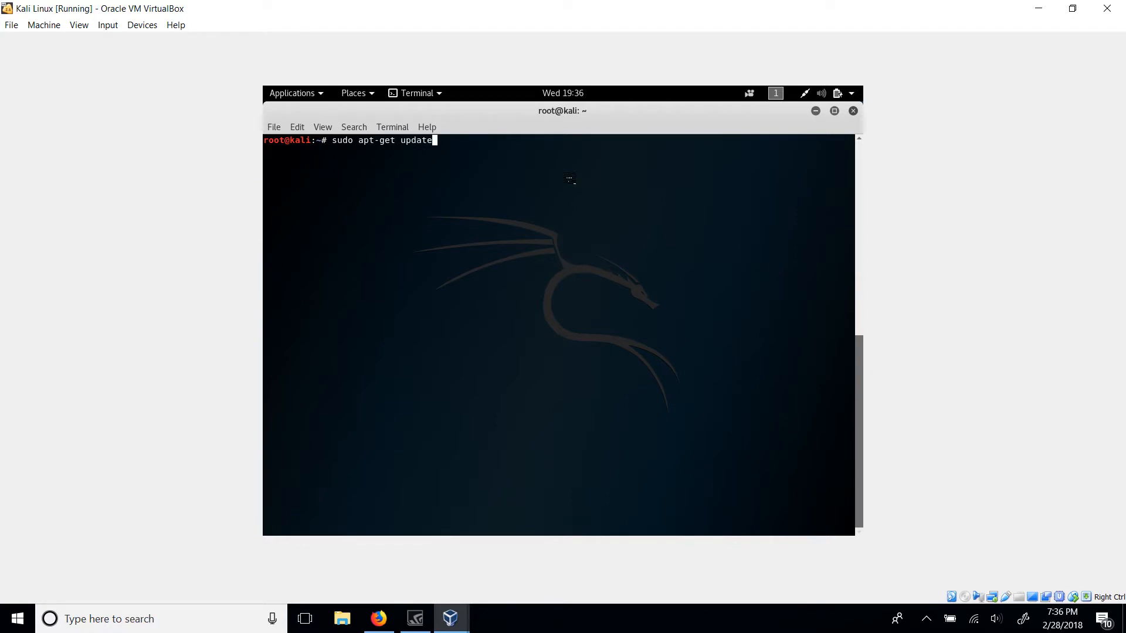
{"action": "key", "text": "BackSpace"}
{"action": "key", "text": "BackSpace"}
{"action": "key", "text": "BackSpace"}
{"action": "key", "text": "BackSpace"}
{"action": "type", "text": "grade"}
{"action": "key", "text": "Return"}
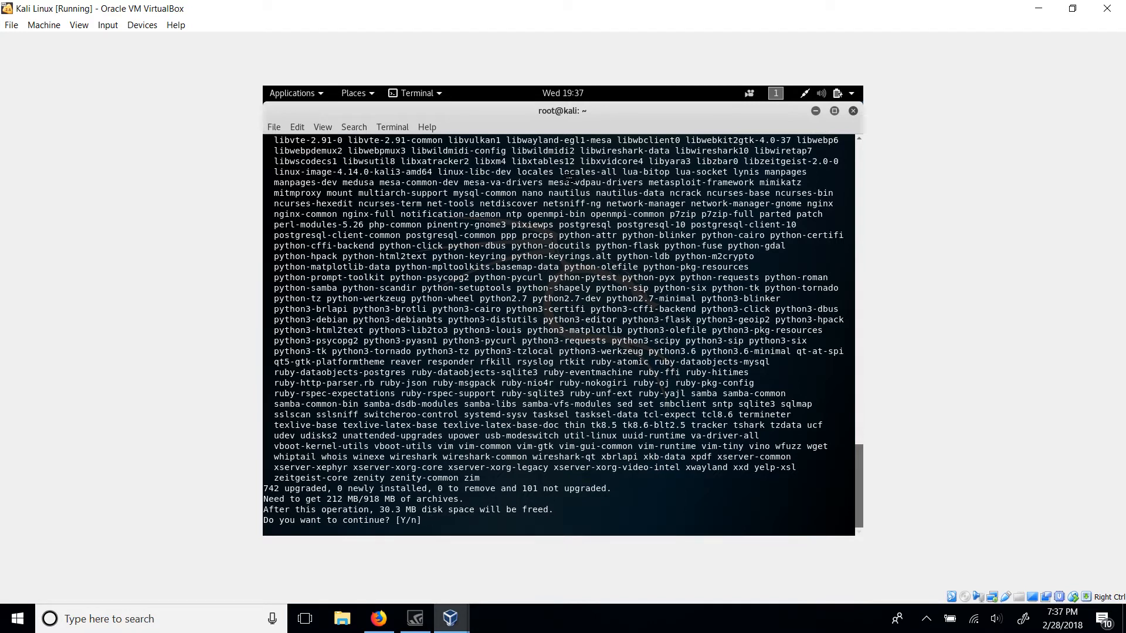
{"action": "type", "text": "Y"}
{"action": "key", "text": "Return"}
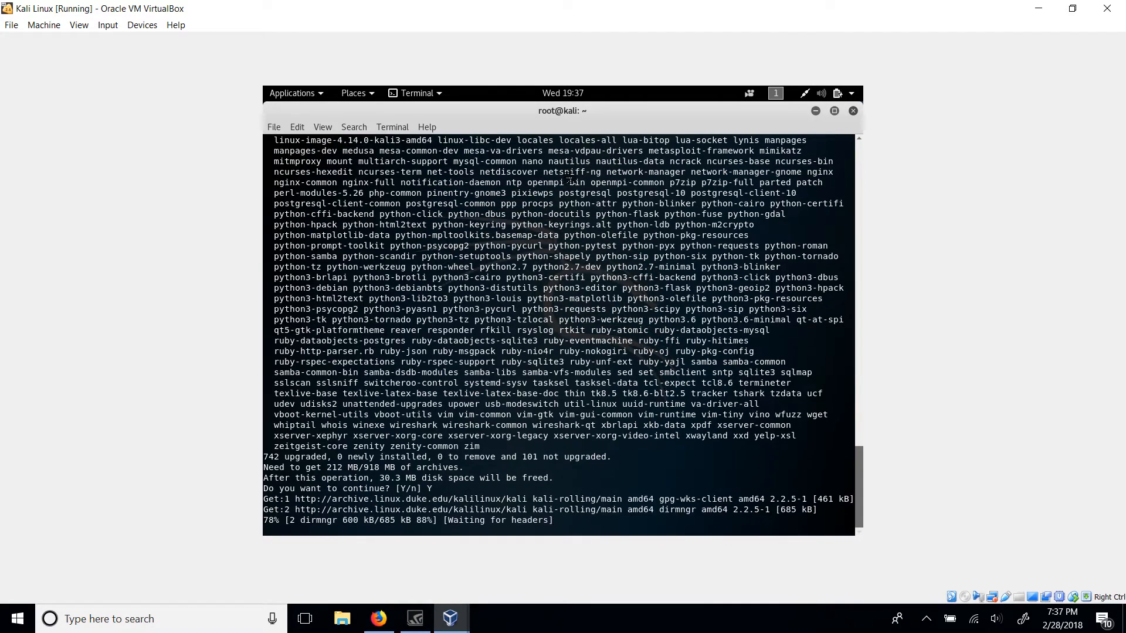
Step: Minimize the Kali terminal and run sudo apt-get update in a terminal of the Linux Mint virtual machine
{"action": "left_click", "coordinate": [817, 111]}
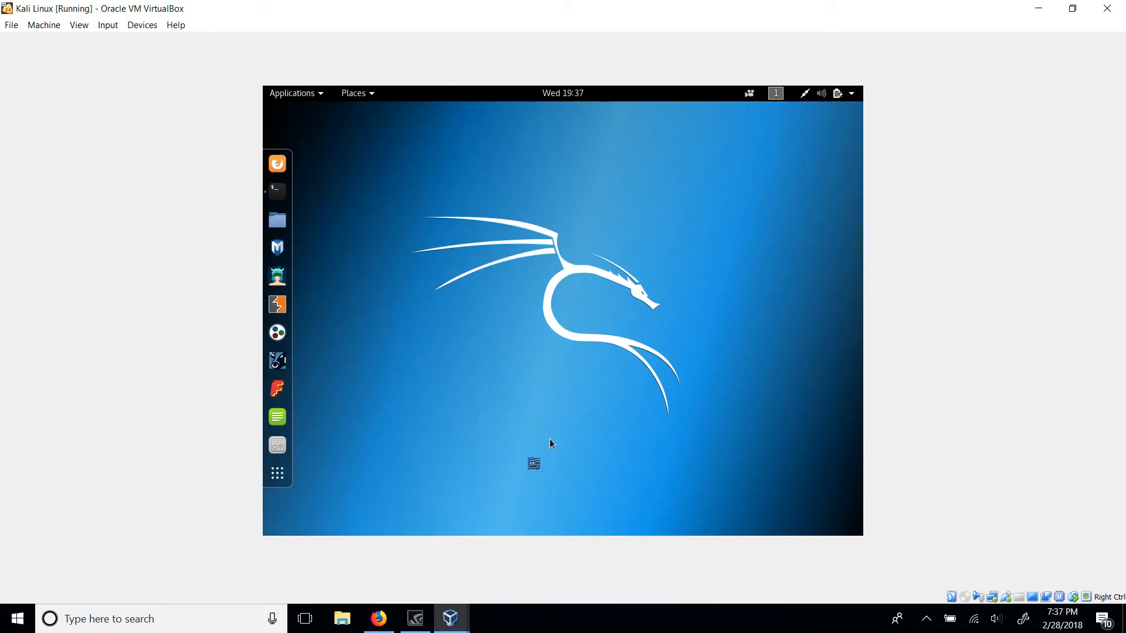
{"action": "mouse_move", "coordinate": [450, 621]}
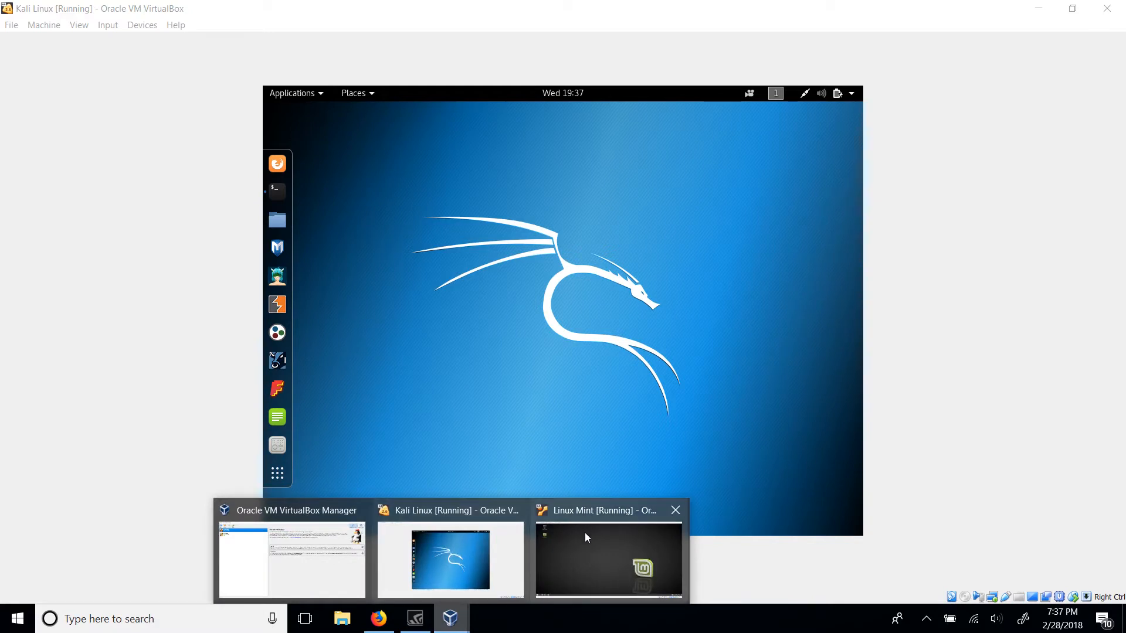
{"action": "left_click", "coordinate": [583, 550]}
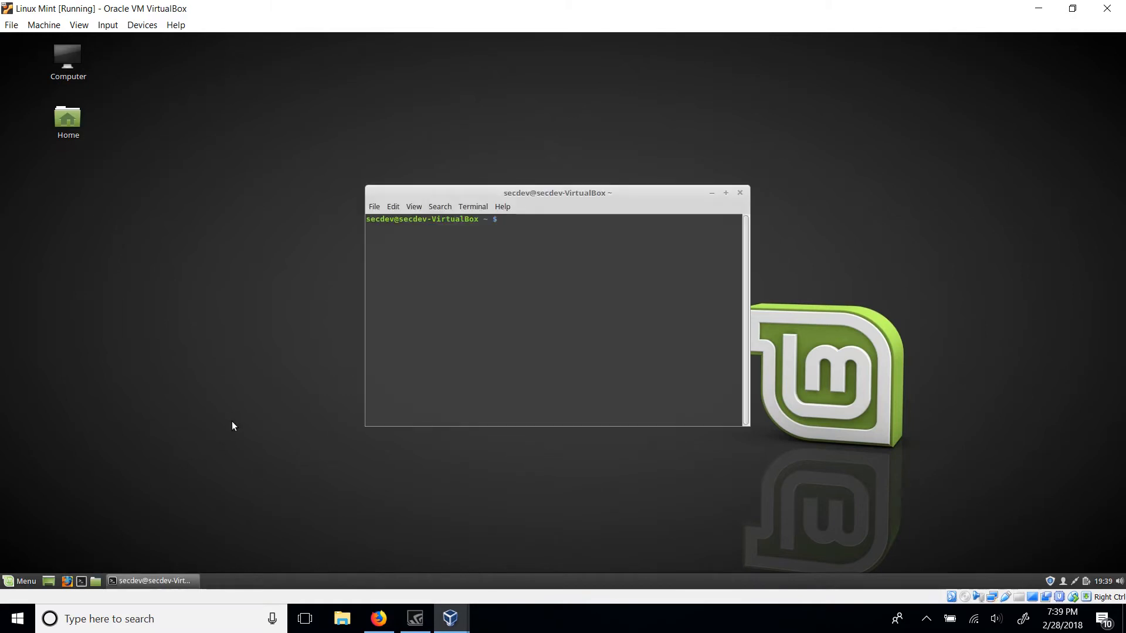
{"action": "type", "text": "sudo apt-get update"}
{"action": "key", "text": "Return"}
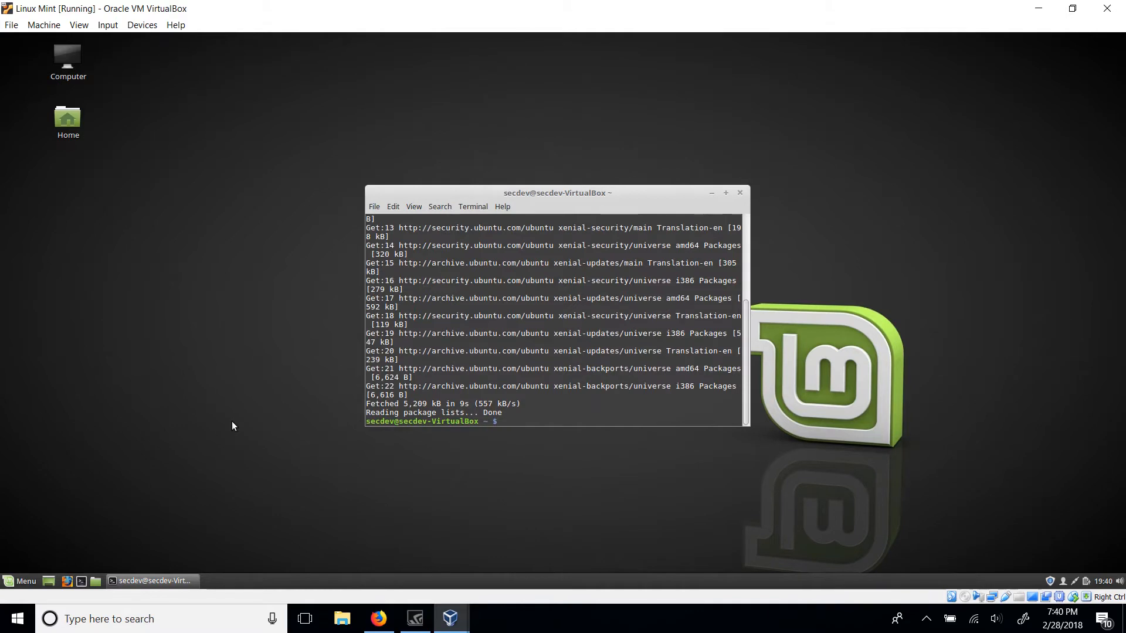
Step: Clear the Linux Mint terminal, run sudo apt-get upgrade and accept the package upgrade with Y
{"action": "type", "text": "clear"}
{"action": "key", "text": "Return"}
{"action": "key", "text": "Up"}
{"action": "key", "text": "Up"}
{"action": "key", "text": "BackSpace"}
{"action": "key", "text": "BackSpace"}
{"action": "key", "text": "BackSpace"}
{"action": "key", "text": "BackSpace"}
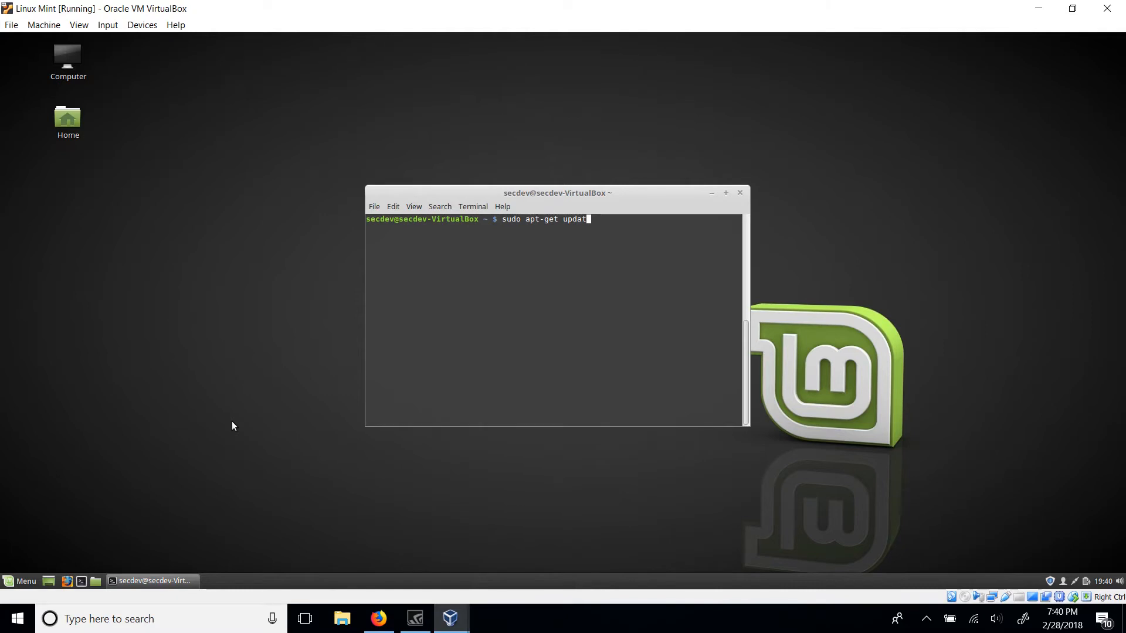
{"action": "type", "text": "grade"}
{"action": "key", "text": "Return"}
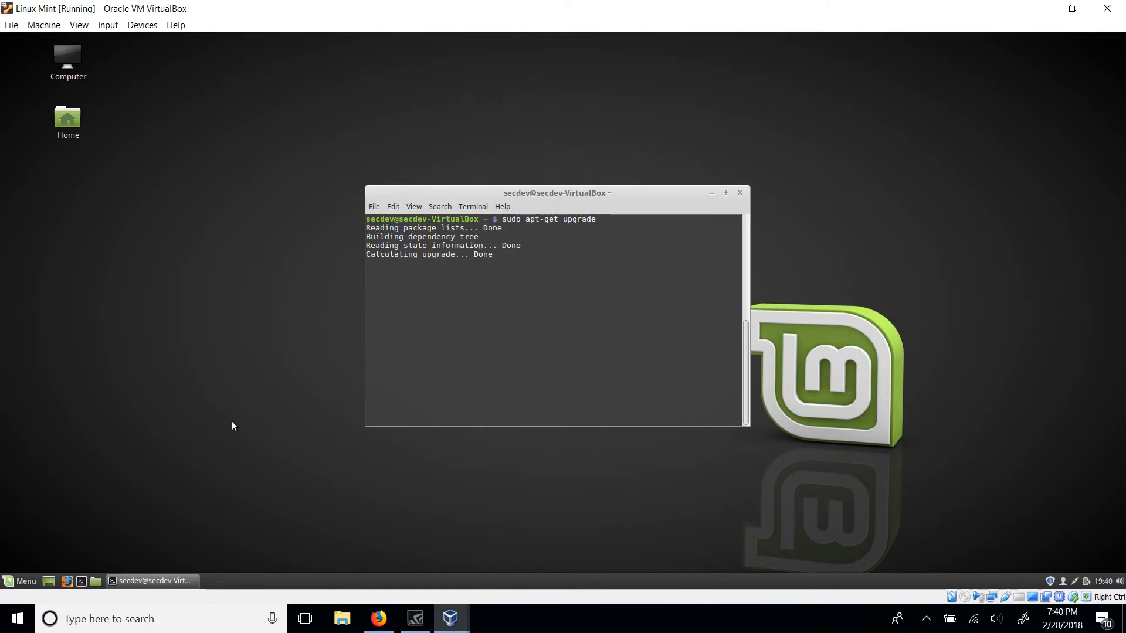
{"action": "type", "text": "Y"}
{"action": "key", "text": "Return"}
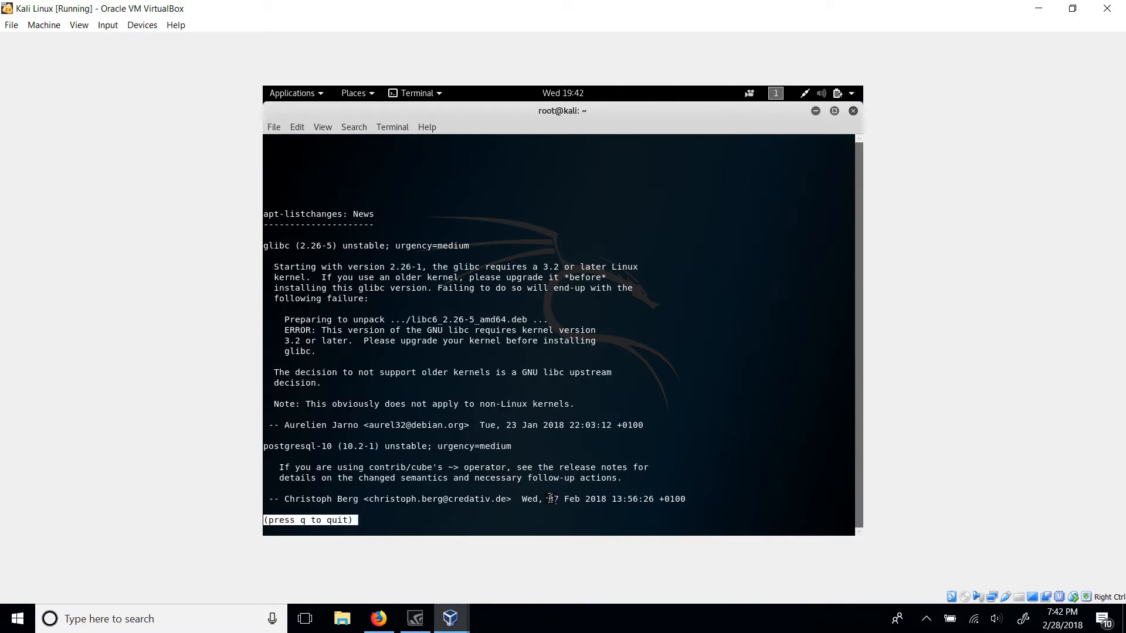
Step: Quit the package news in the Kali terminal and answer No to non-superusers capturing packets for wireshark-common
{"action": "key", "text": "q"}
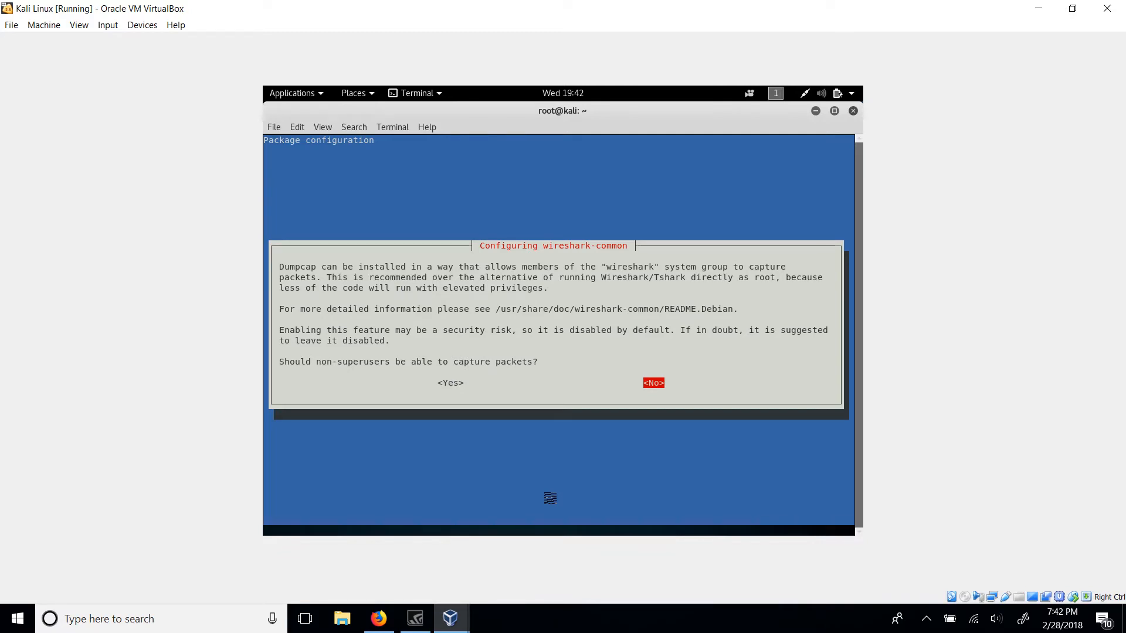
{"action": "key", "text": "Return"}
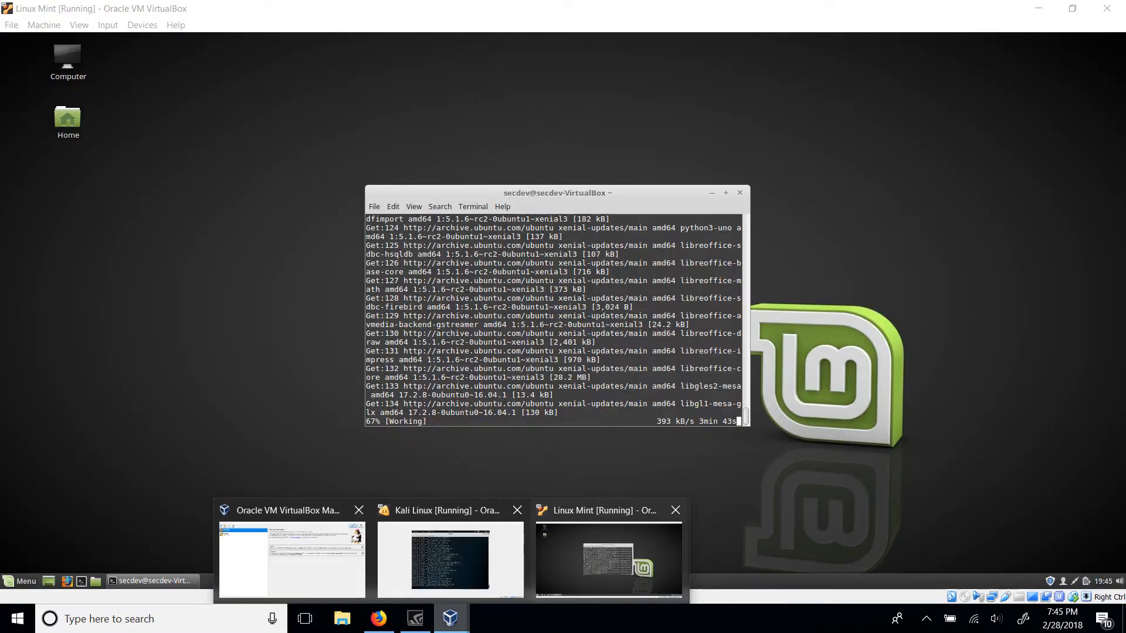
{"action": "left_click", "coordinate": [450, 557]}
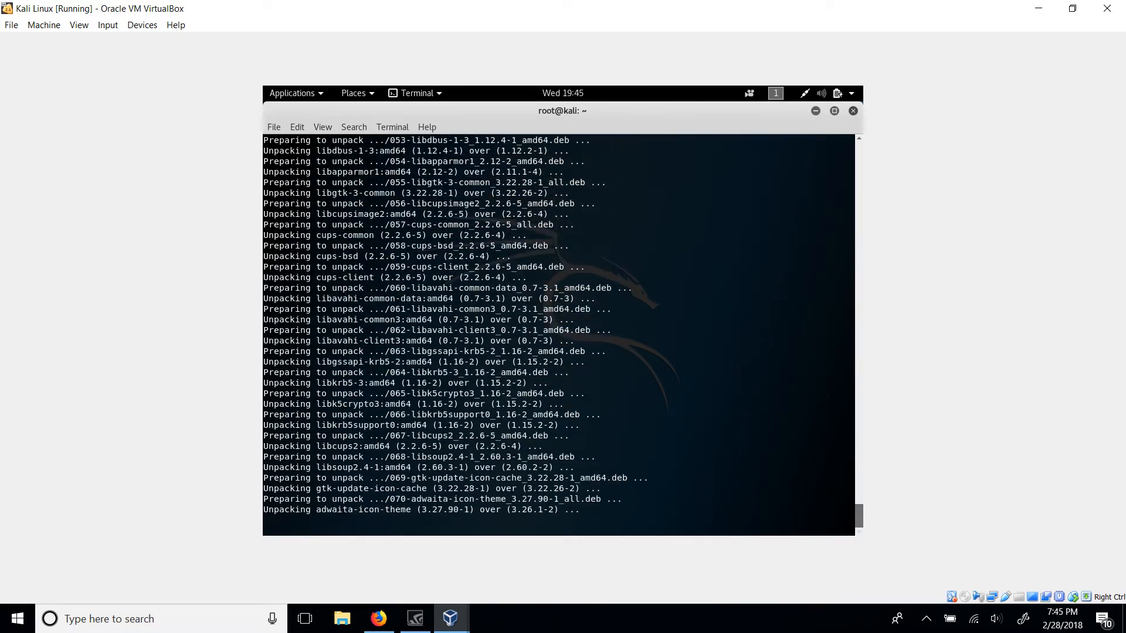
Step: Switch to Firefox, load virtualbox.org in a new tab and open its Downloads page
{"action": "left_click", "coordinate": [382, 615]}
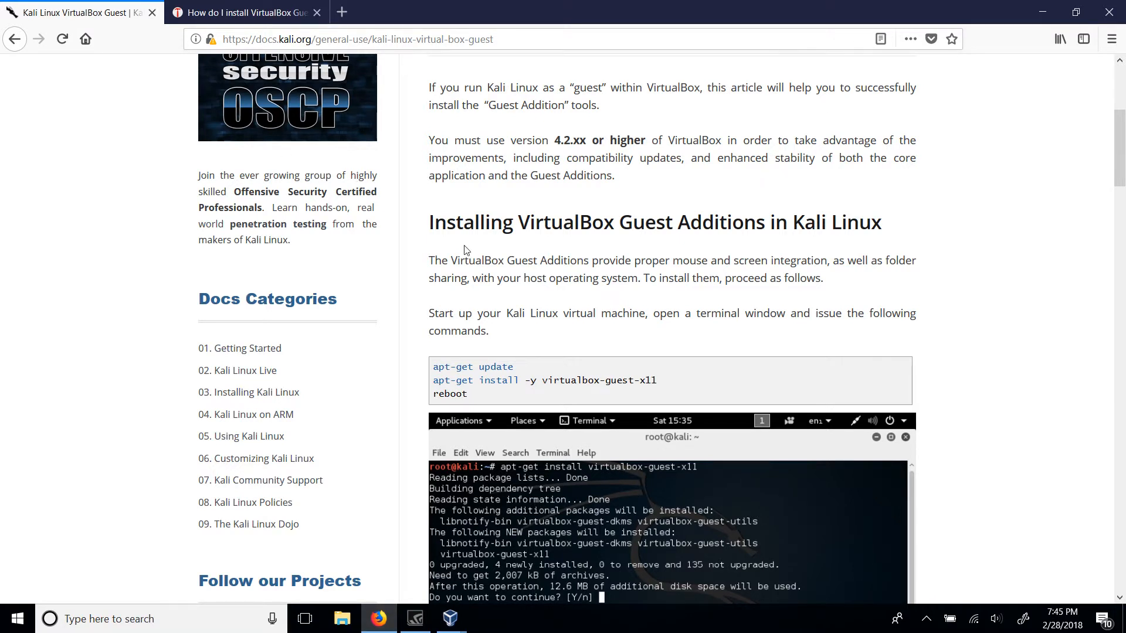
{"action": "left_click", "coordinate": [344, 17]}
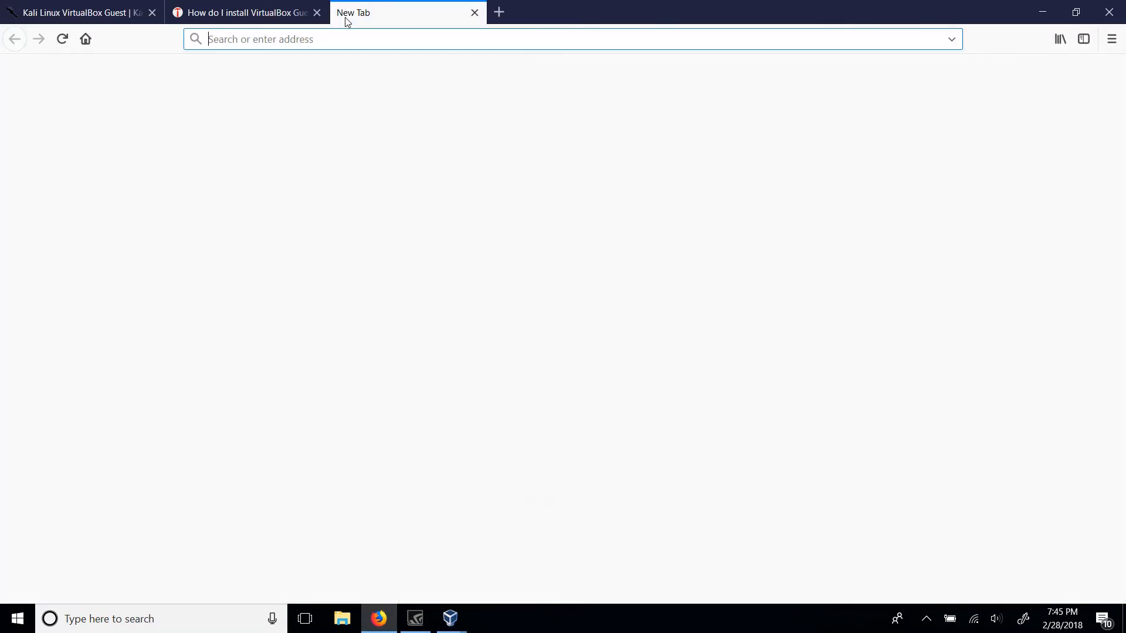
{"action": "type", "text": "virtgu"}
{"action": "key", "text": "BackSpace"}
{"action": "key", "text": "BackSpace"}
{"action": "type", "text": "ualbox.org"}
{"action": "key", "text": "Escape"}
{"action": "key", "text": "Return"}
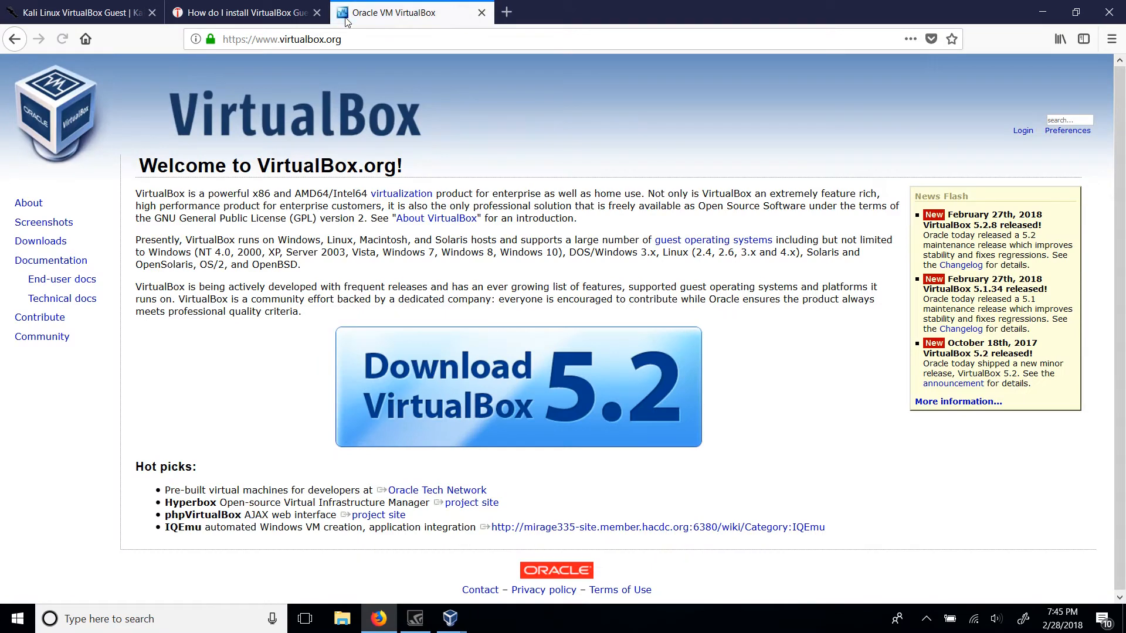
{"action": "left_click", "coordinate": [46, 245]}
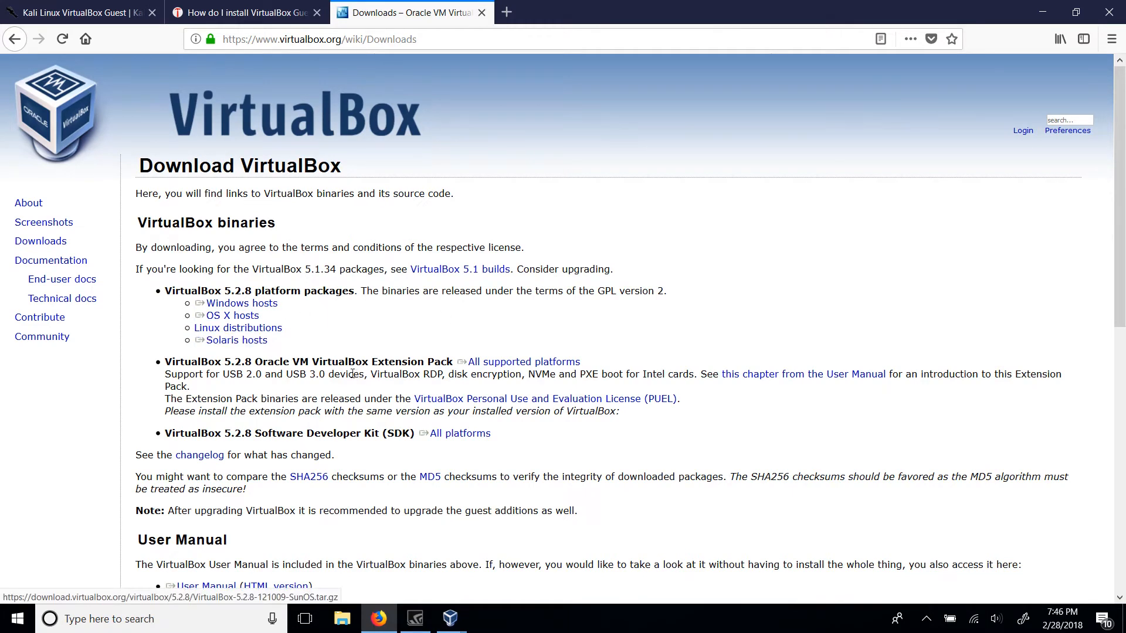
Step: Download the VirtualBox 5.2.8 Extension Pack for all supported platforms, opening it with VirtualBox Manager, and install it
{"action": "left_click", "coordinate": [516, 361]}
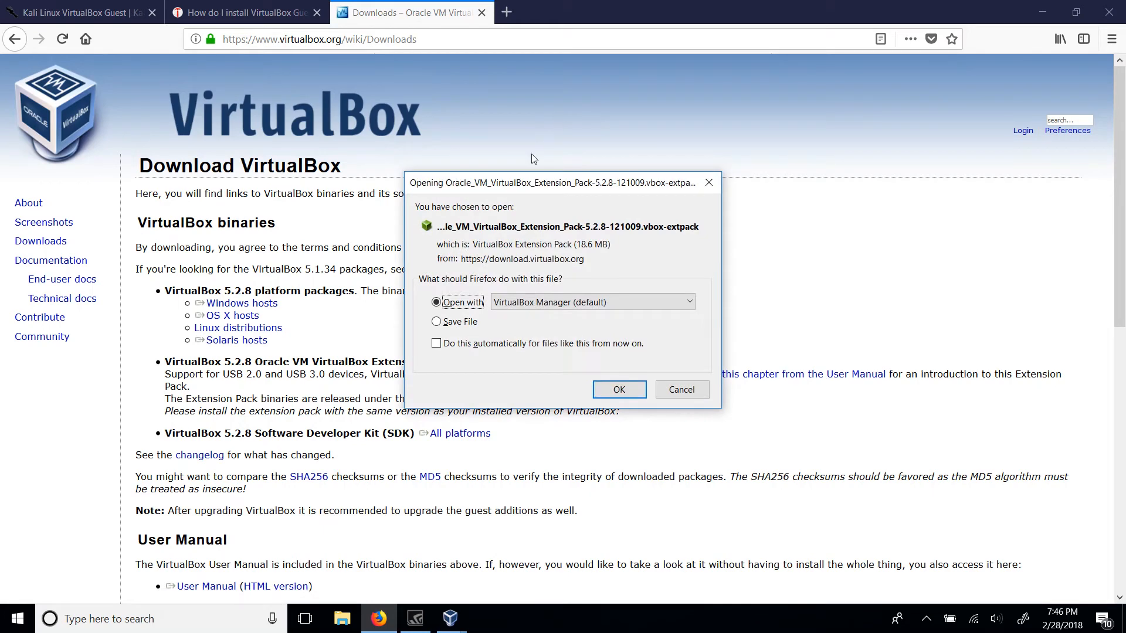
{"action": "left_click_drag", "start_coordinate": [525, 185], "coordinate": [796, 122]}
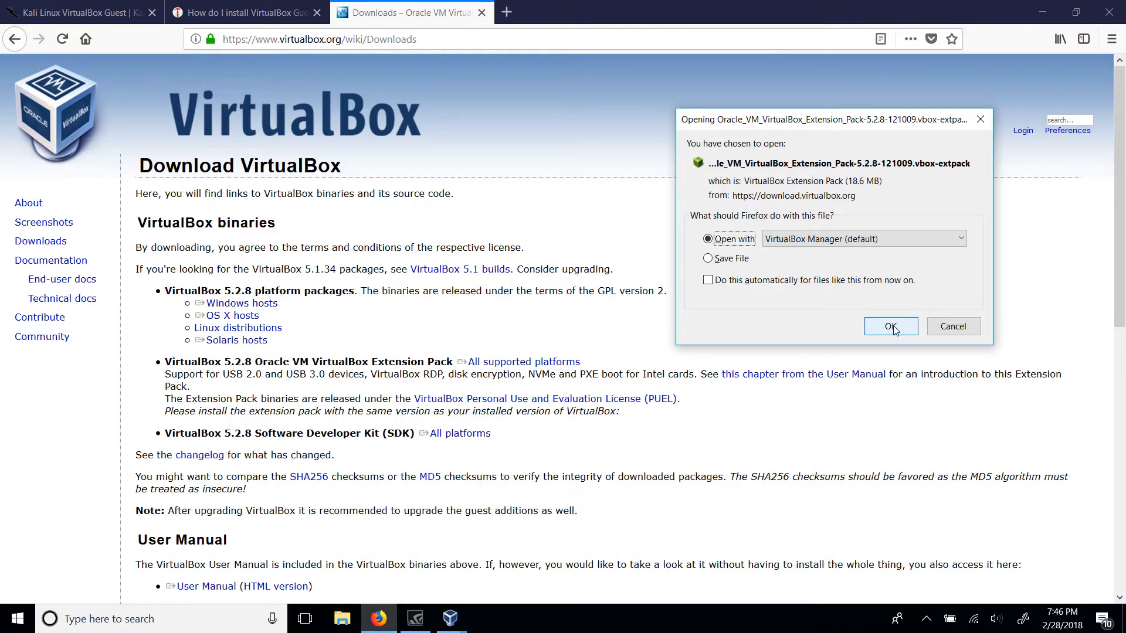
{"action": "left_click", "coordinate": [844, 240]}
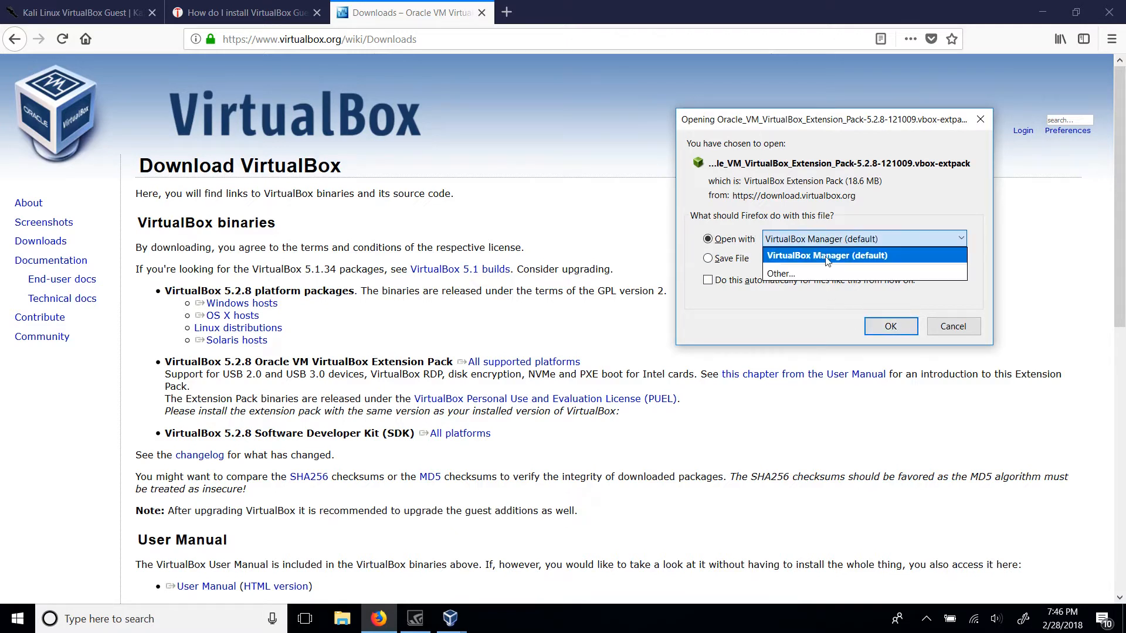
{"action": "left_click", "coordinate": [823, 261]}
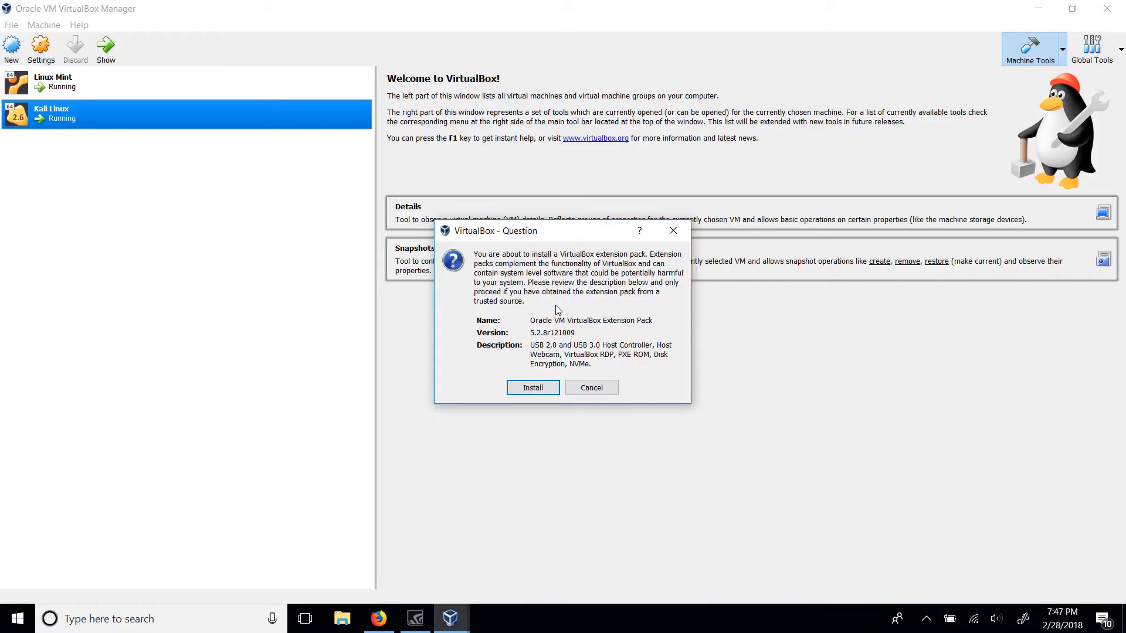
{"action": "left_click", "coordinate": [533, 387]}
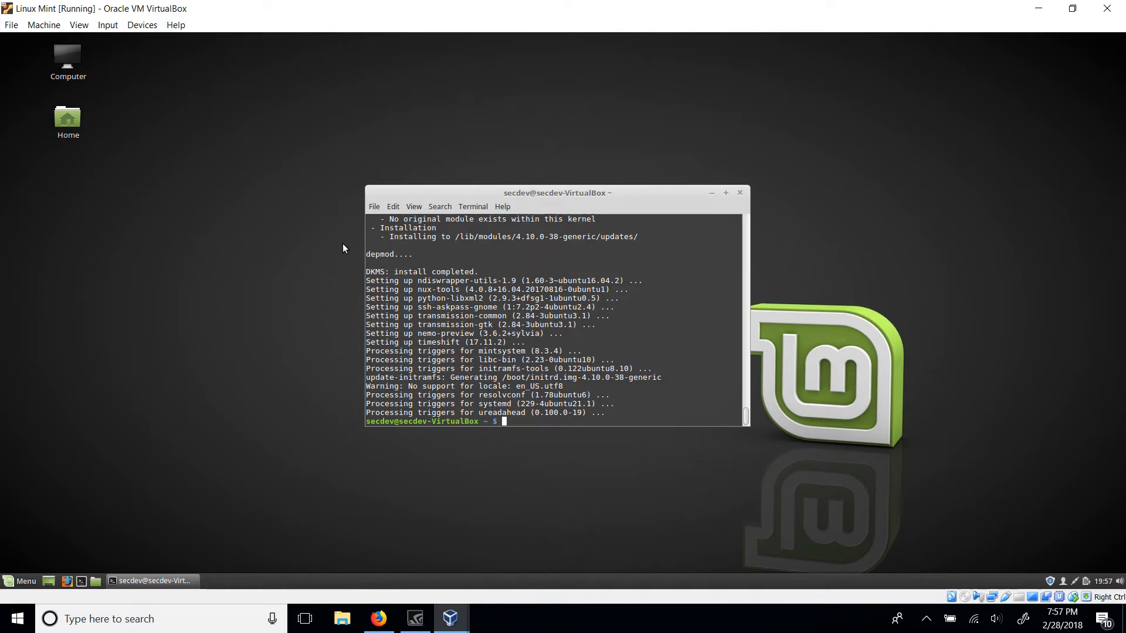
Step: Insert the Guest Additions CD image in the Linux Mint virtual machine and run its installer, authenticating with the account password
{"action": "left_click", "coordinate": [143, 25]}
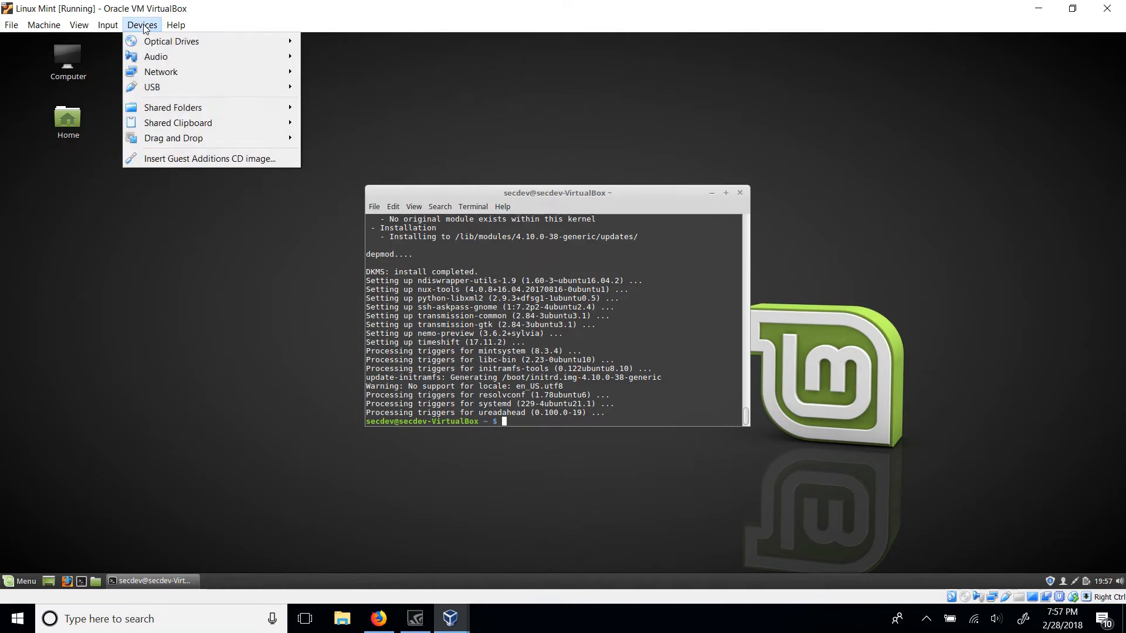
{"action": "left_click", "coordinate": [198, 157]}
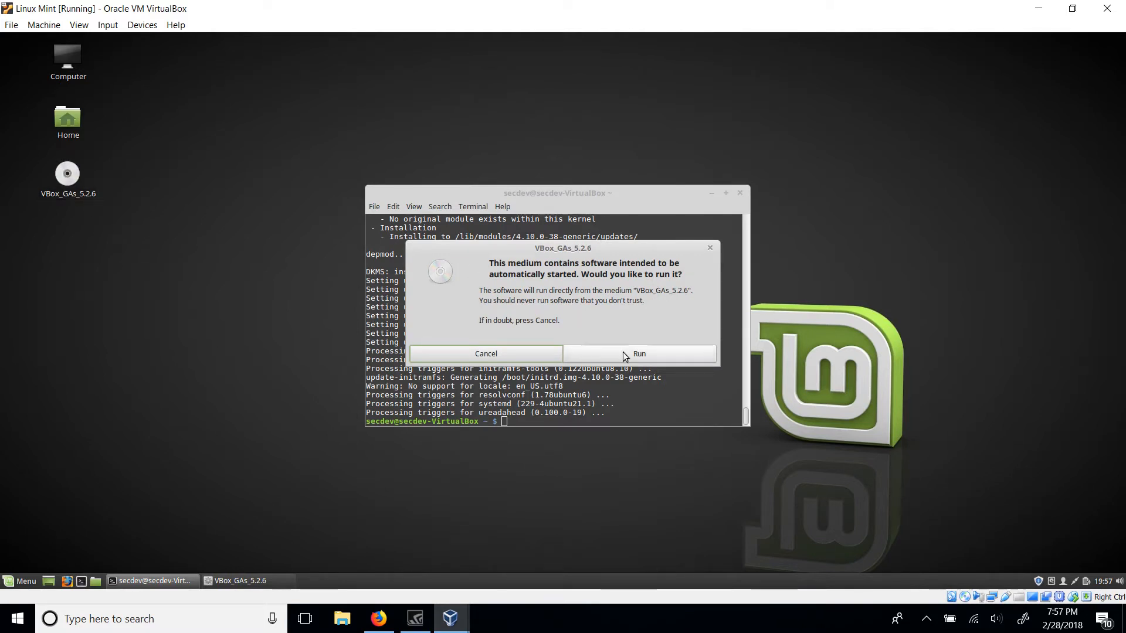
{"action": "left_click", "coordinate": [643, 359]}
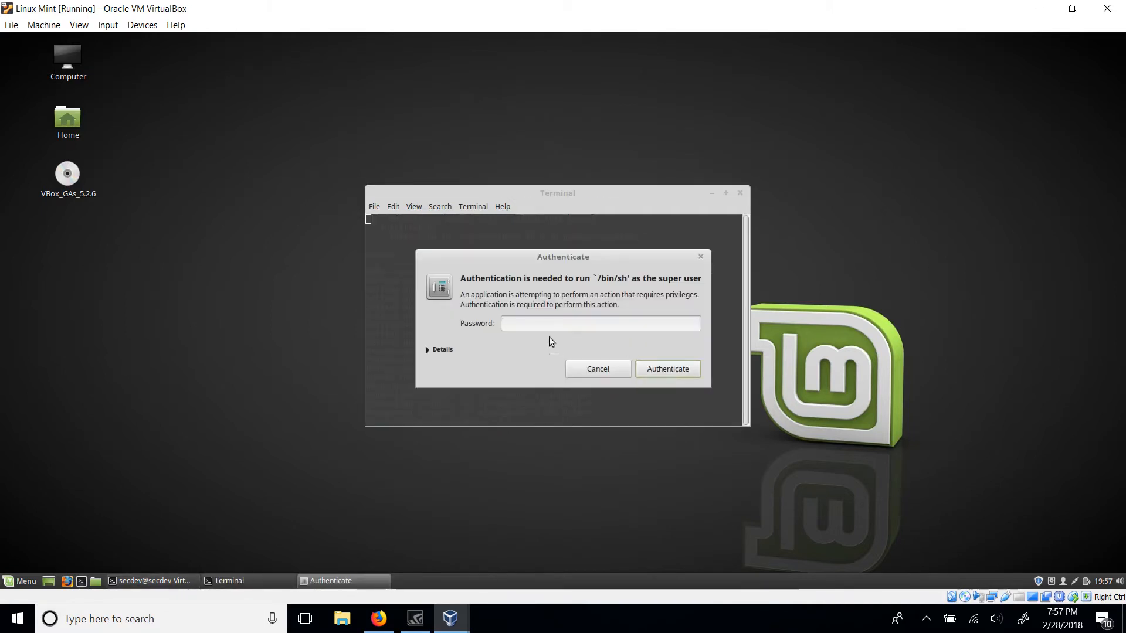
{"action": "type", "text": "*****"}
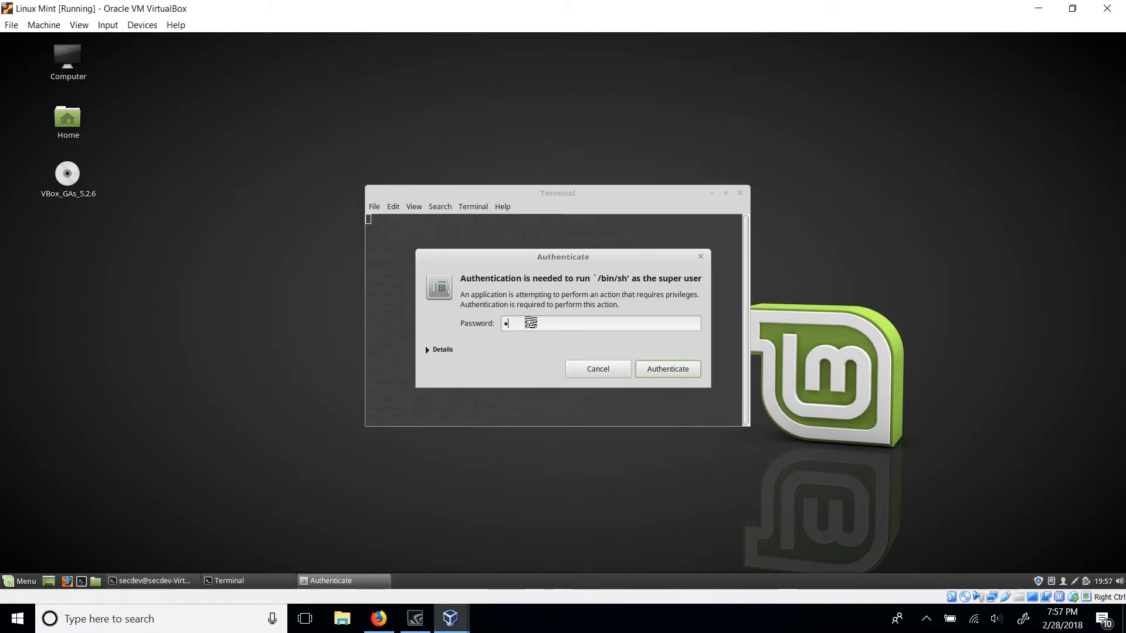
{"action": "type", "text": "************"}
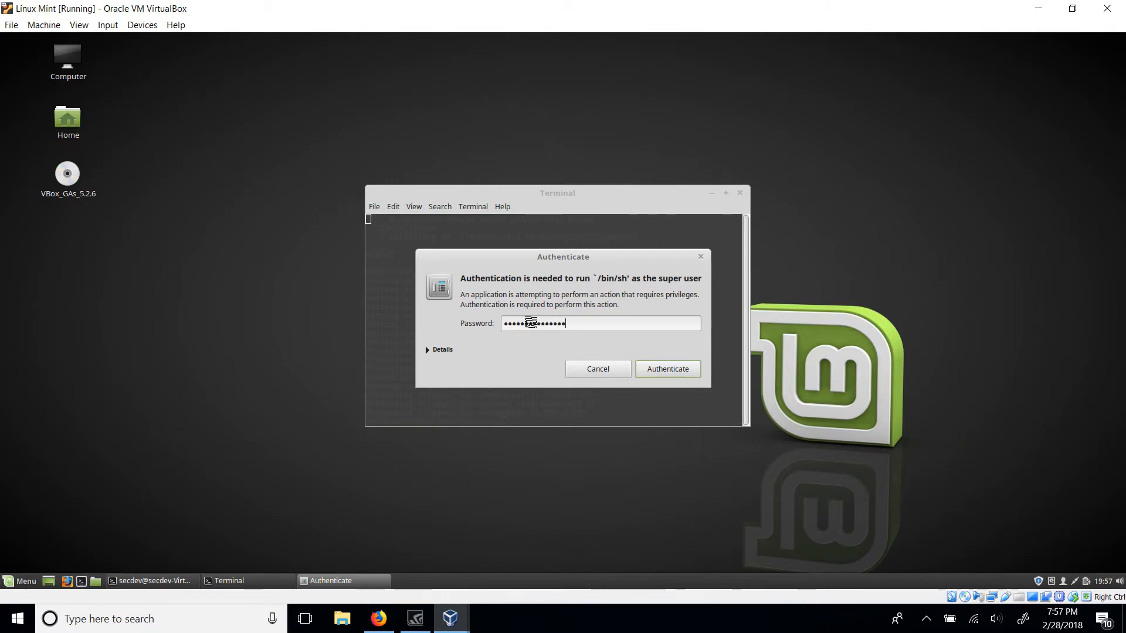
{"action": "key", "text": "Return"}
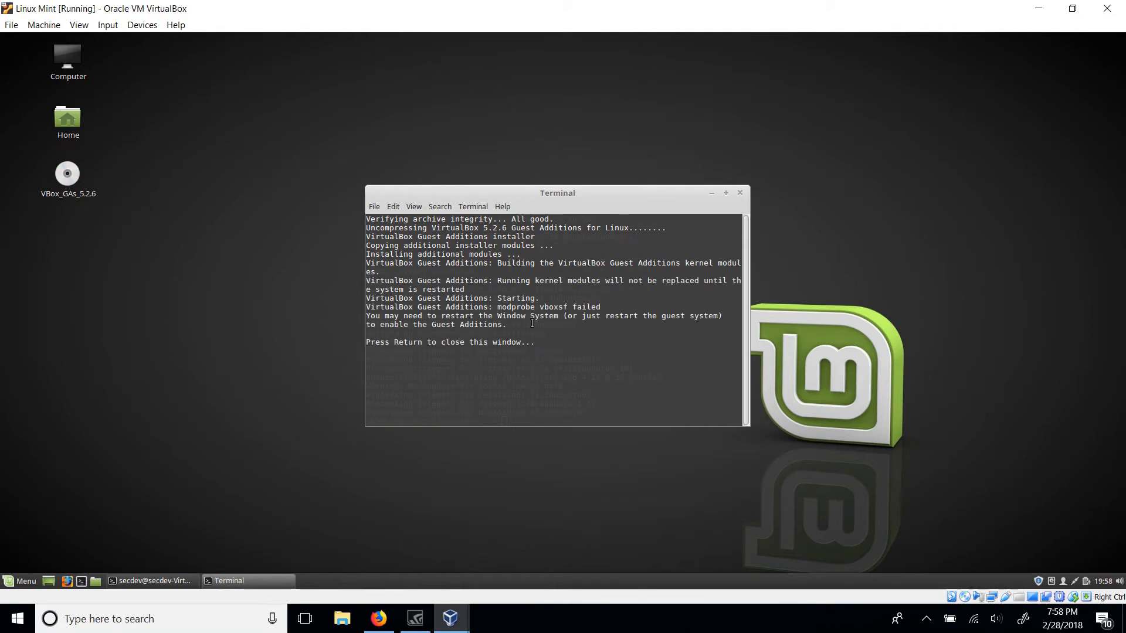
Step: Close the finished Guest Additions installer, reset the Linux Mint virtual machine and dismiss the notices shown while it restarts
{"action": "key", "text": "Return"}
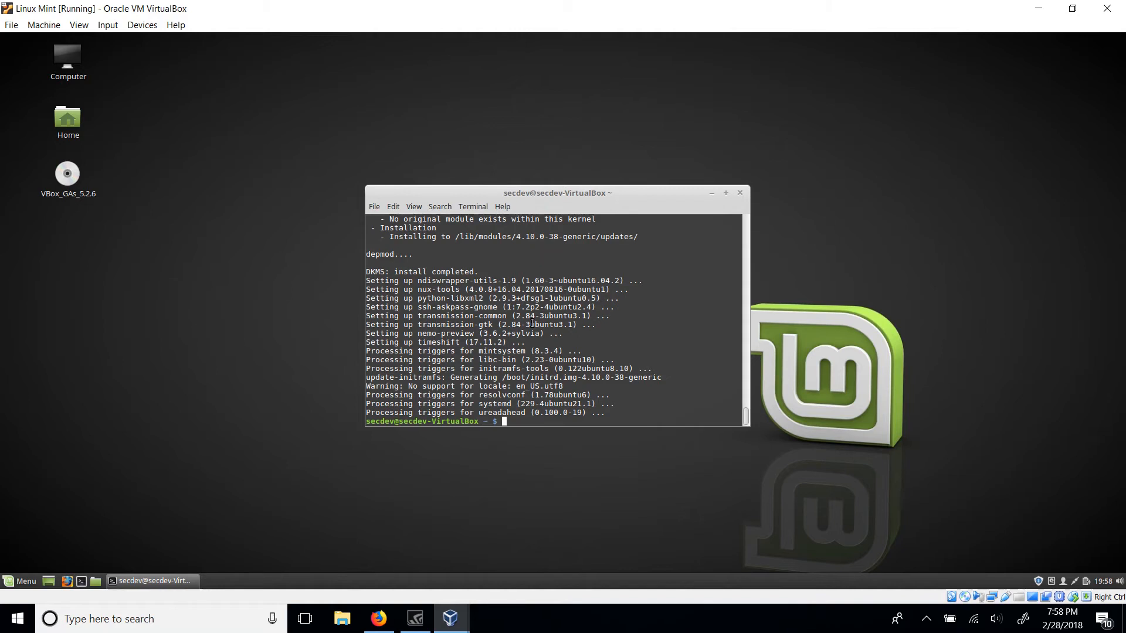
{"action": "left_click", "coordinate": [44, 24]}
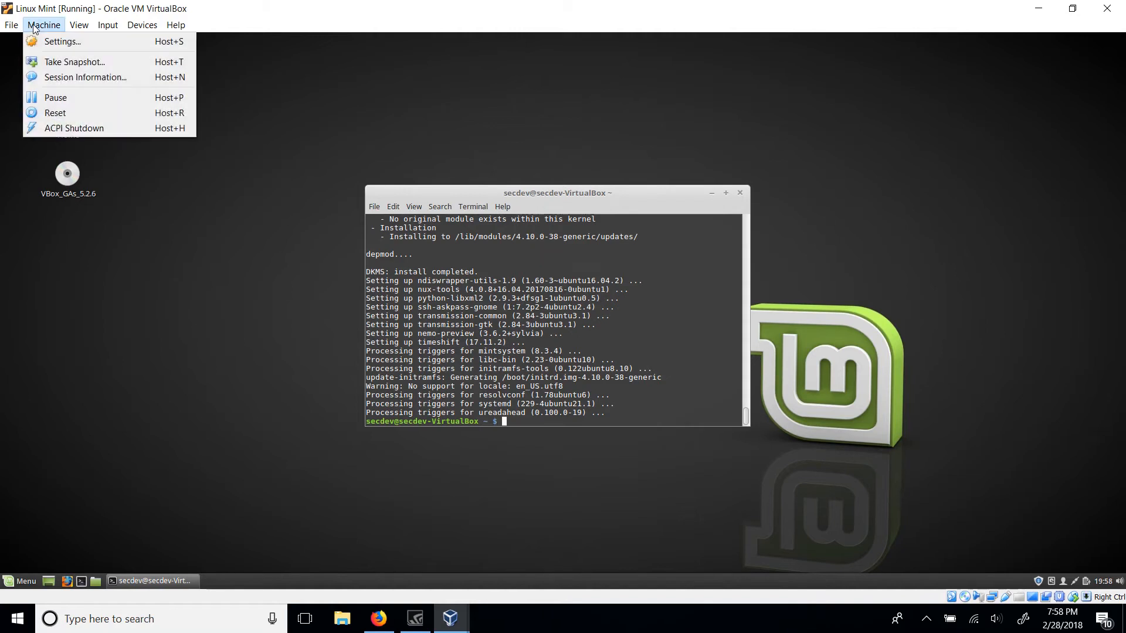
{"action": "left_click", "coordinate": [55, 113]}
{"action": "left_click", "coordinate": [528, 355]}
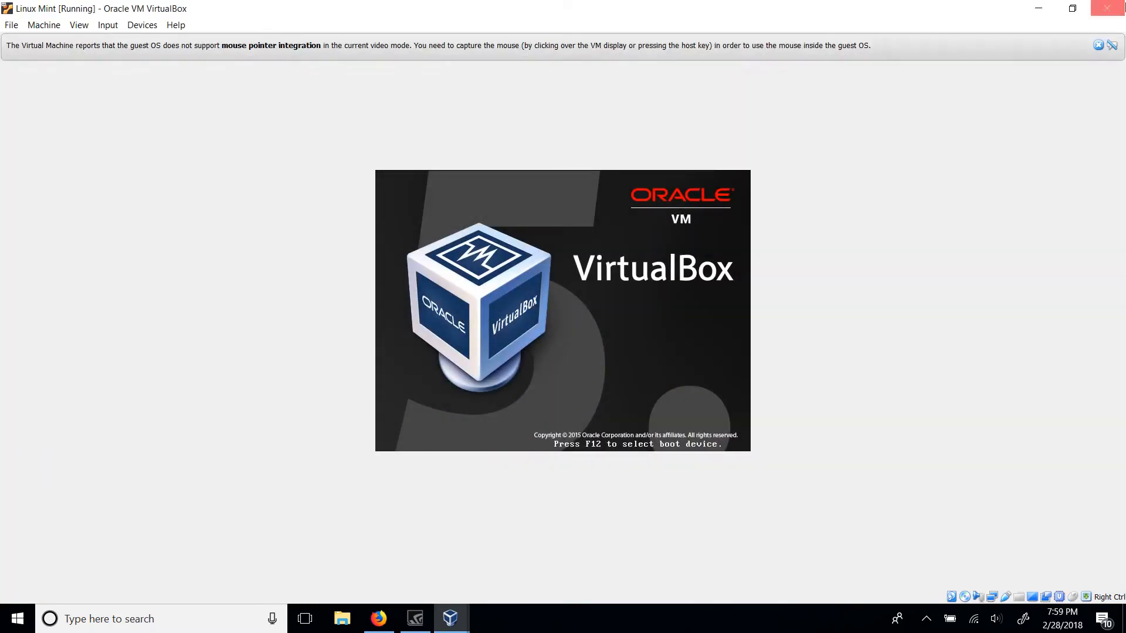
{"action": "left_click", "coordinate": [1098, 47]}
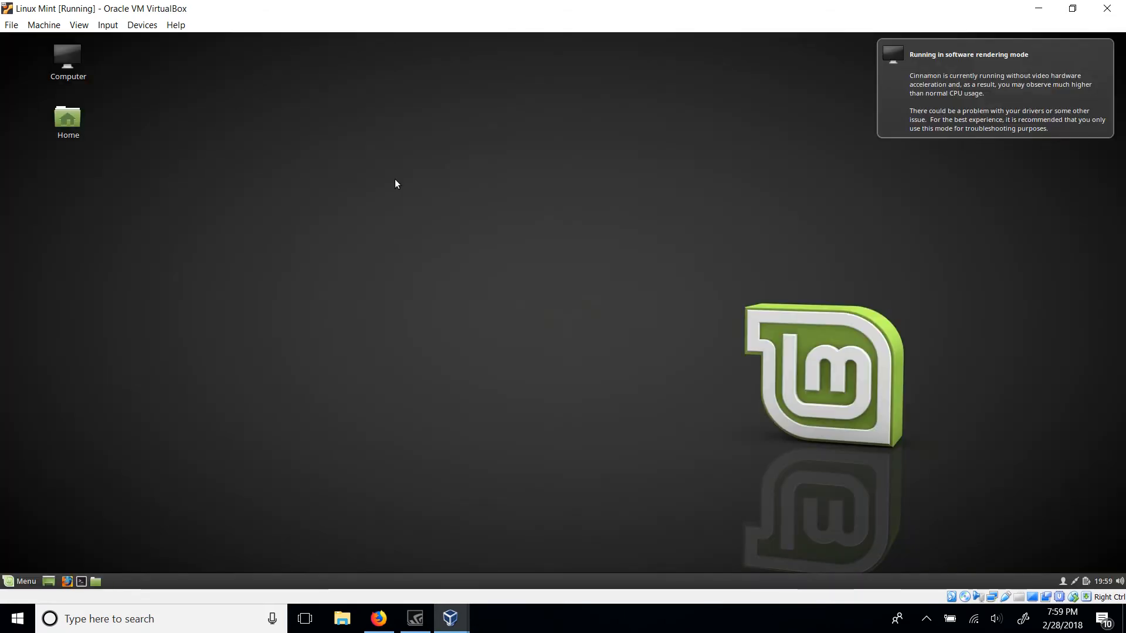
{"action": "left_click", "coordinate": [999, 47]}
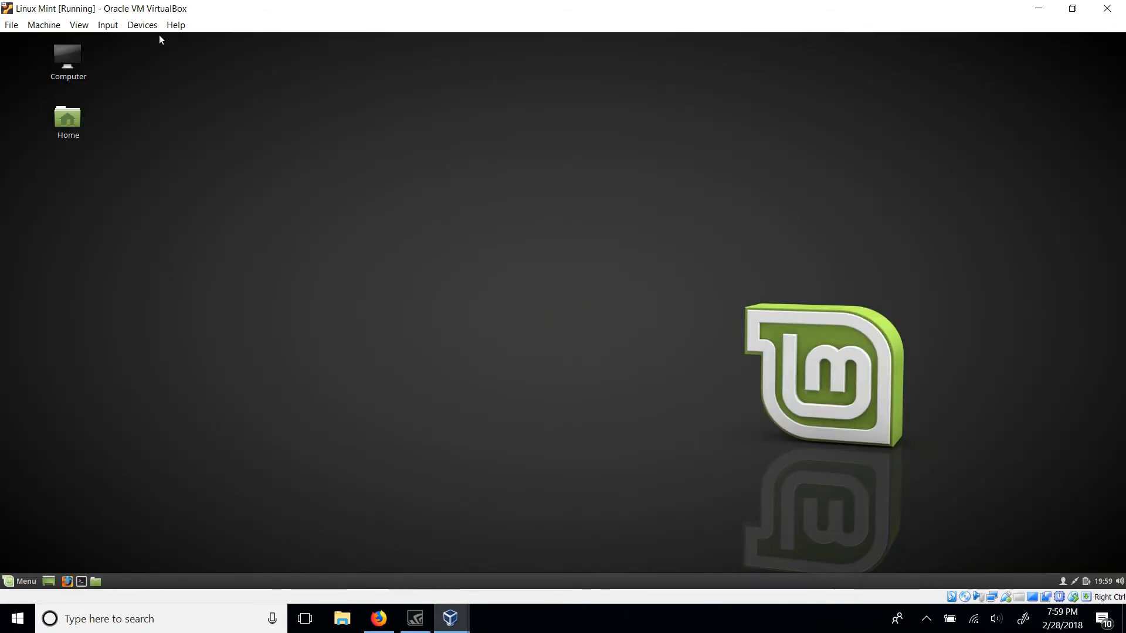
Step: Remove the Guest Additions disk from the Linux Mint virtual optical drive, forcing the unmount
{"action": "left_click", "coordinate": [142, 24]}
{"action": "mouse_move", "coordinate": [168, 41]}
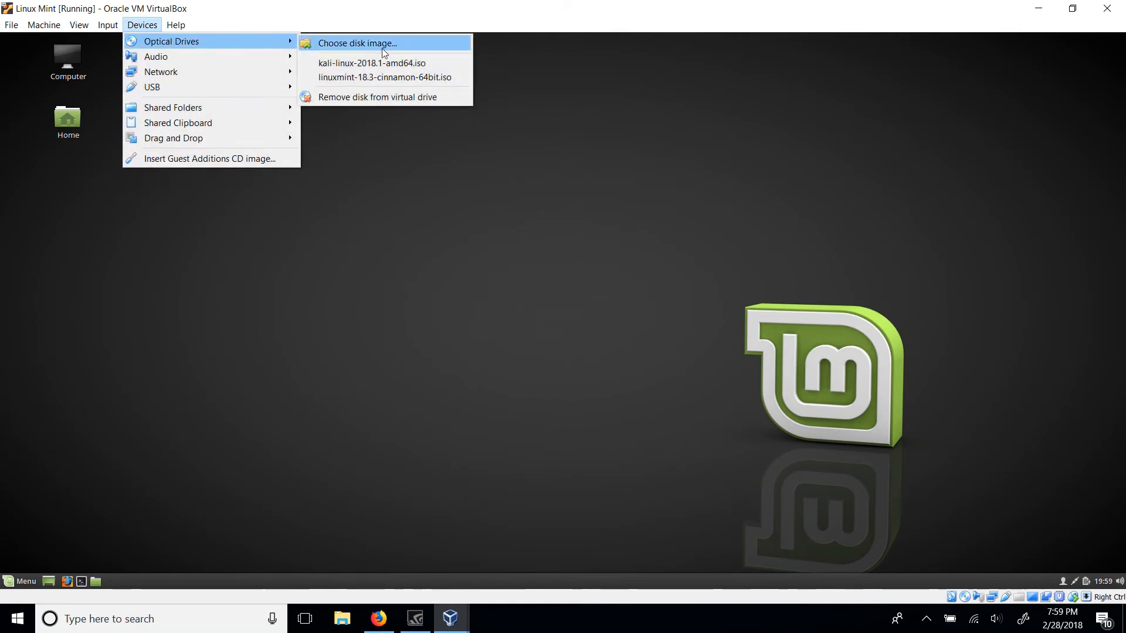
{"action": "left_click", "coordinate": [382, 99]}
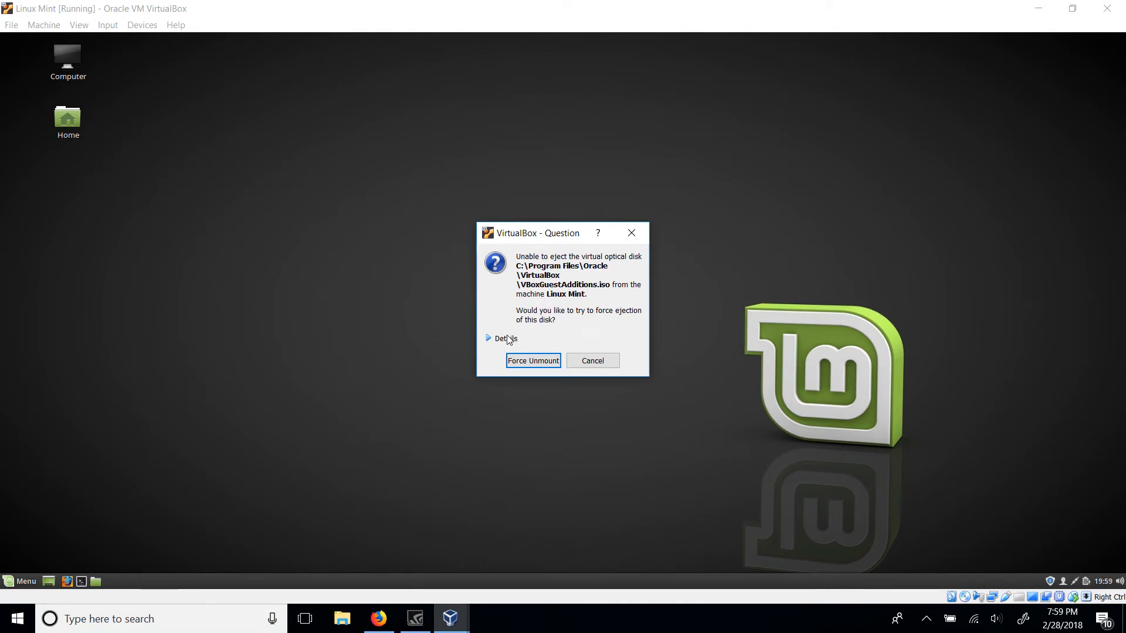
{"action": "left_click", "coordinate": [534, 363]}
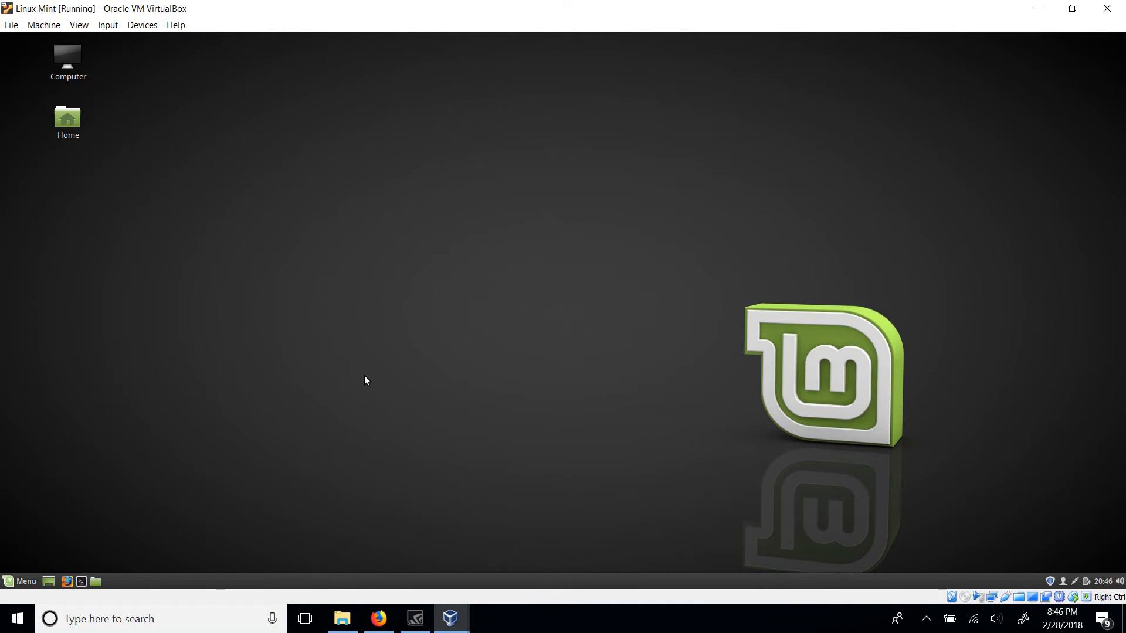
Step: Switch to Firefox and read the forum instructions on configuring a share folder with a Linux Mint guest, through Option 1
{"action": "mouse_move", "coordinate": [439, 619]}
{"action": "left_click", "coordinate": [375, 554]}
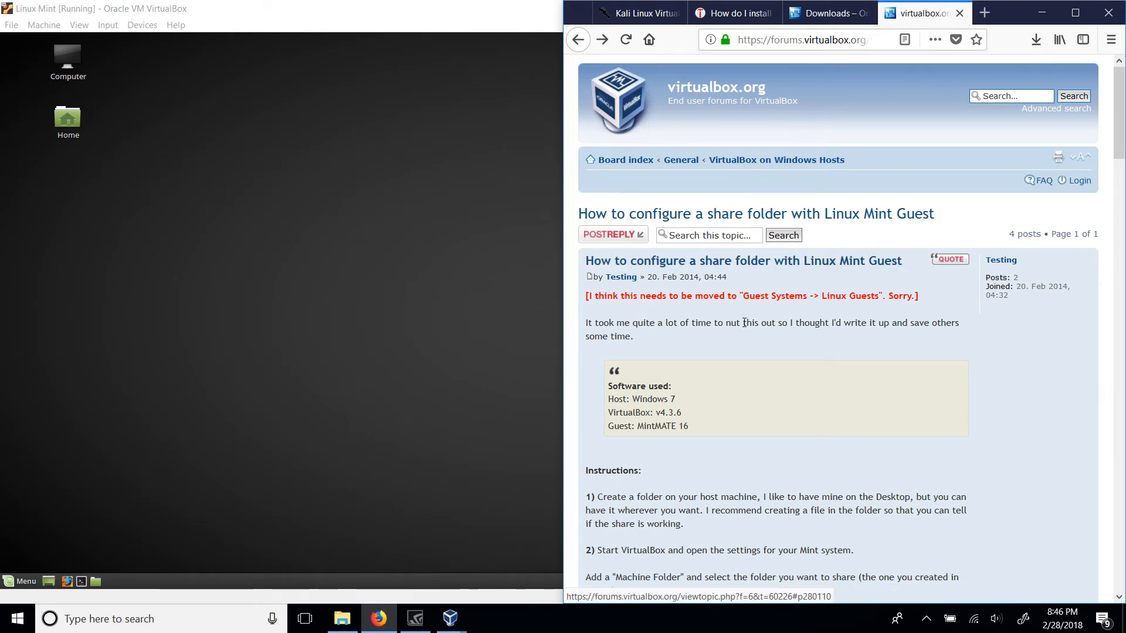
{"action": "scroll", "coordinate": [744, 322], "scroll_direction": "down", "scroll_amount": 2}
{"action": "scroll", "coordinate": [744, 322], "scroll_direction": "up", "scroll_amount": 2}
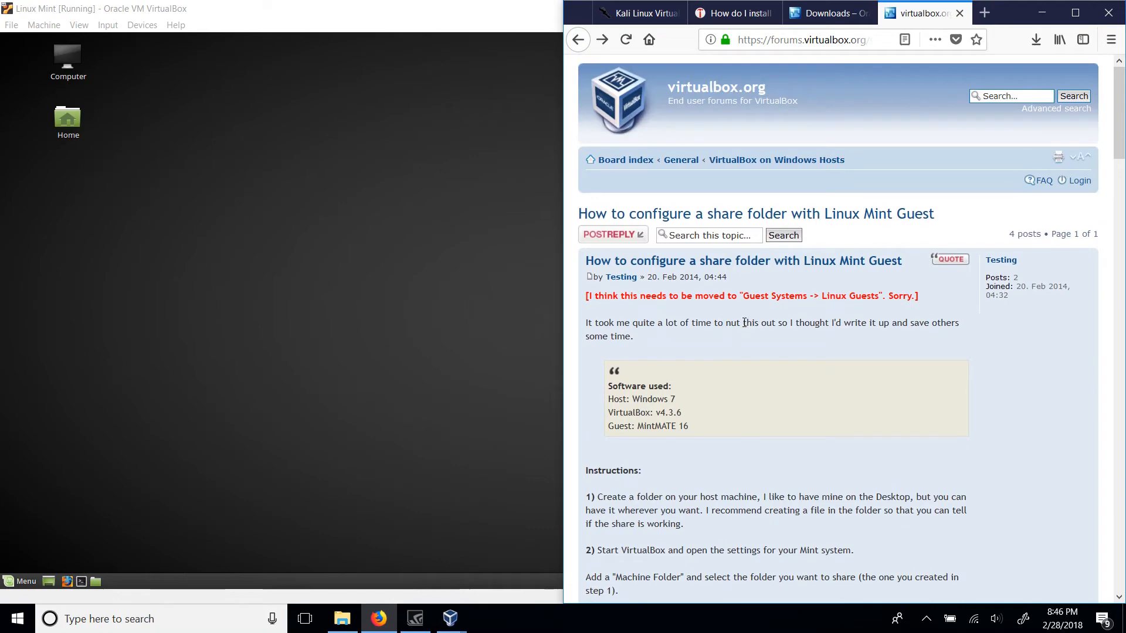
{"action": "scroll", "coordinate": [744, 322], "scroll_direction": "down", "scroll_amount": 8}
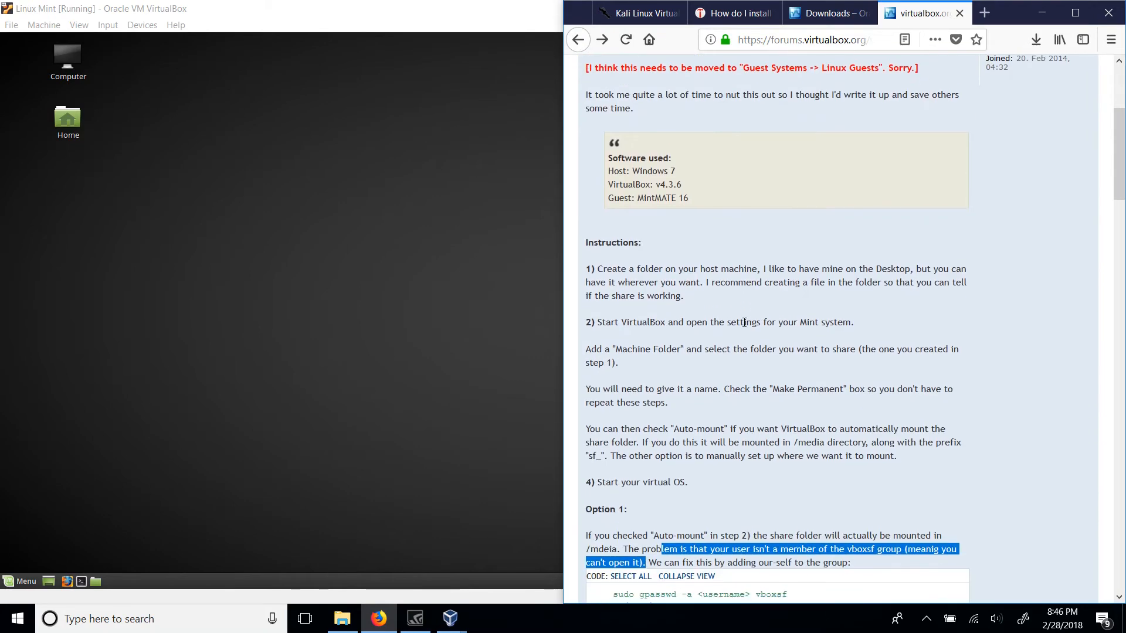
{"action": "scroll", "coordinate": [745, 322], "scroll_direction": "down", "scroll_amount": 4}
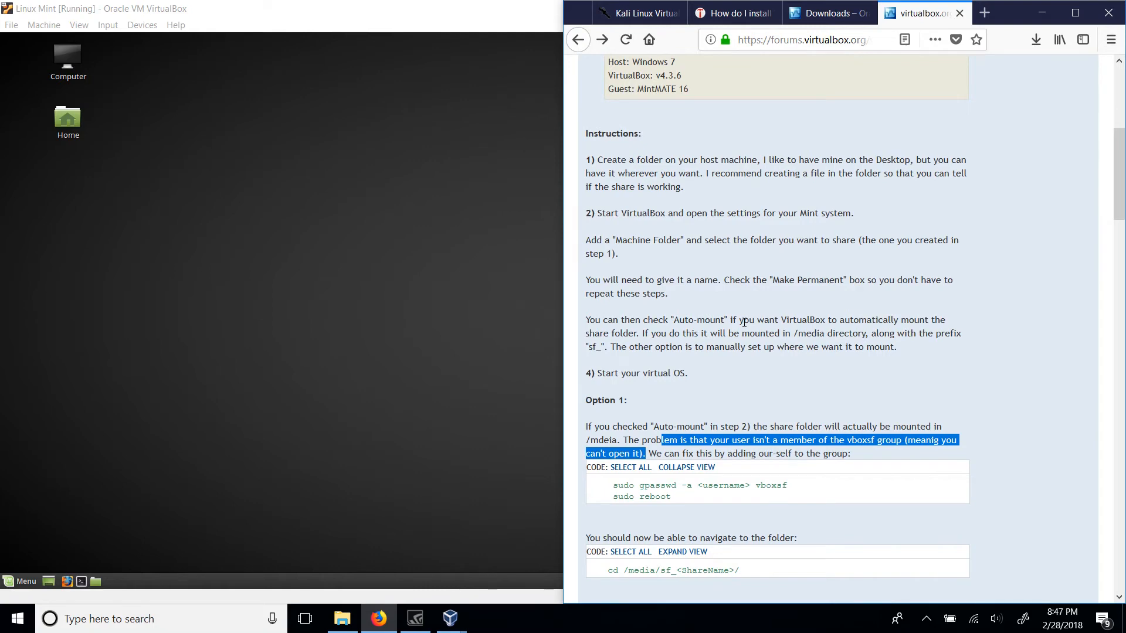
{"action": "scroll", "coordinate": [743, 322], "scroll_direction": "down", "scroll_amount": 6}
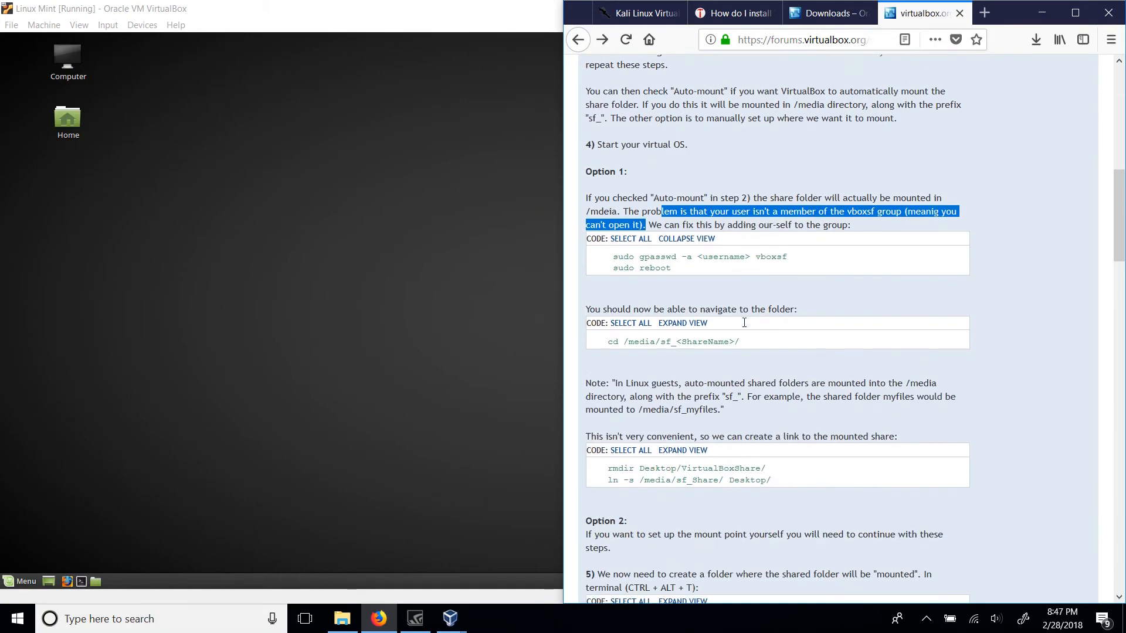
Step: Return to the Linux Mint virtual machine and set both Shared Clipboard and Drag and Drop to Bidirectional
{"action": "left_click", "coordinate": [349, 265]}
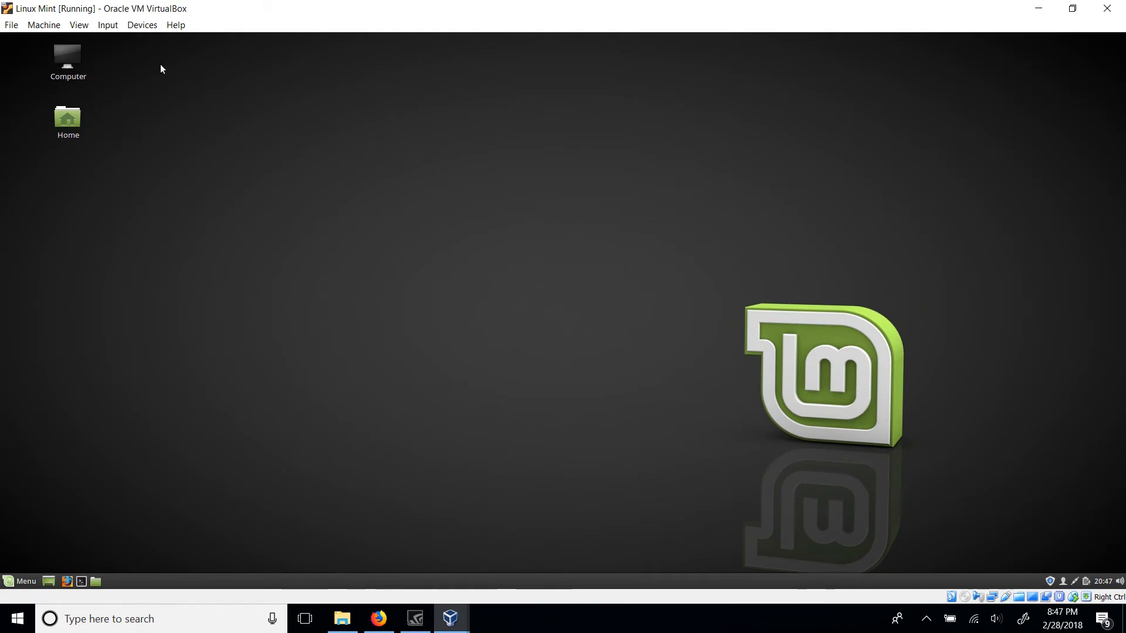
{"action": "left_click", "coordinate": [141, 23]}
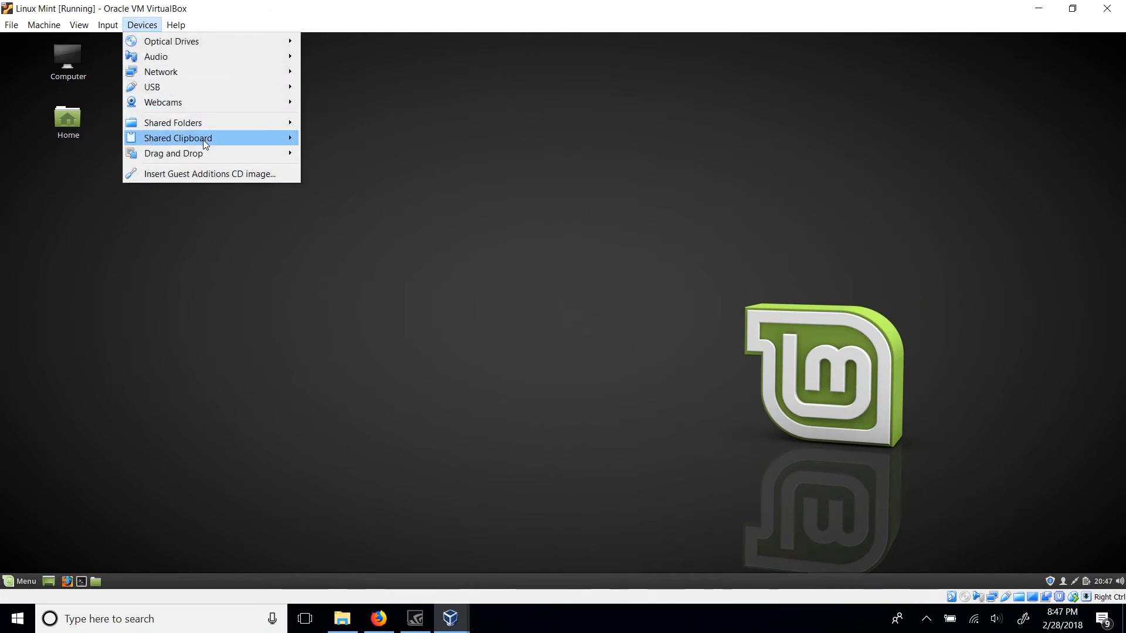
{"action": "mouse_move", "coordinate": [203, 140]}
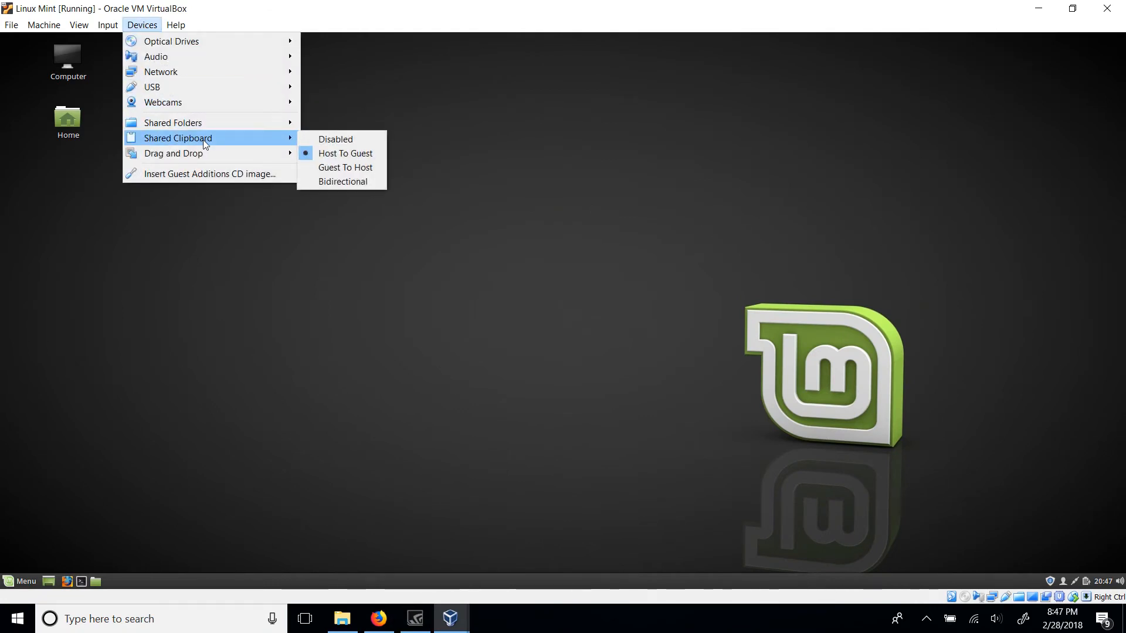
{"action": "left_click", "coordinate": [345, 181]}
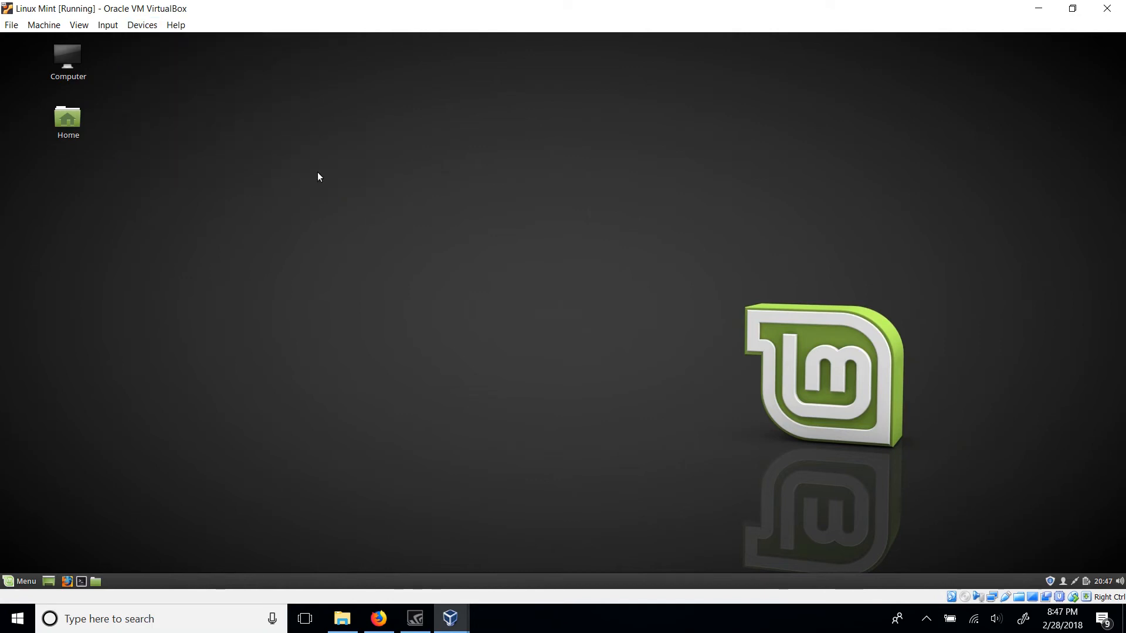
{"action": "left_click", "coordinate": [134, 31]}
{"action": "mouse_move", "coordinate": [179, 157]}
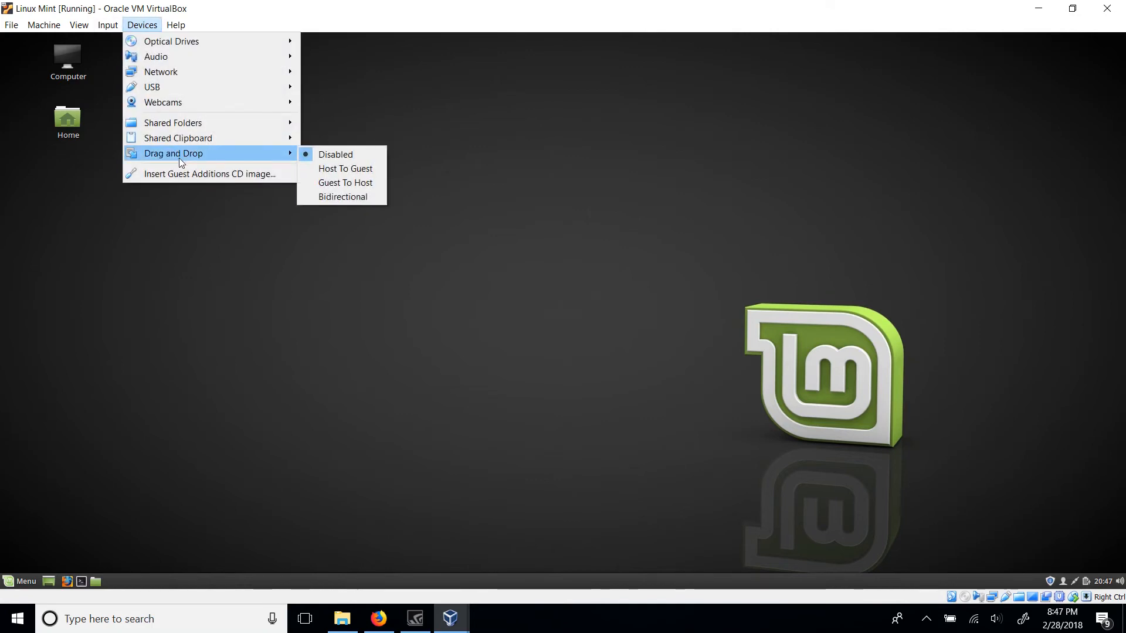
{"action": "left_click", "coordinate": [343, 195]}
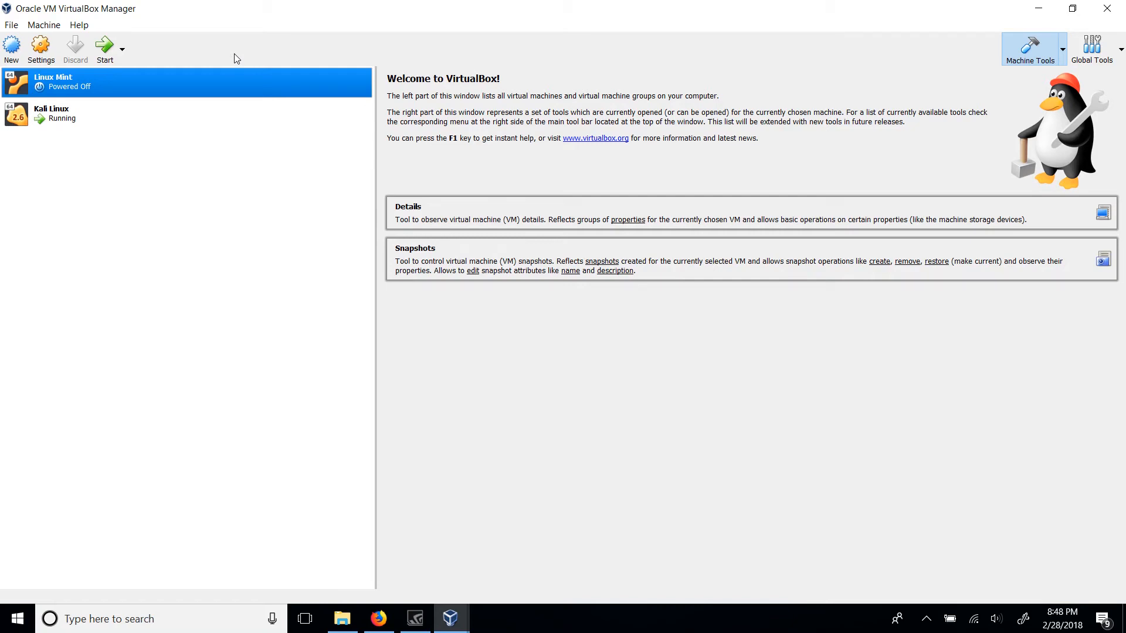
Step: In the powered-off Linux Mint machine's display settings, set video memory to 128 MB, enable 3D acceleration and toggle 2D video acceleration
{"action": "right_click", "coordinate": [211, 73]}
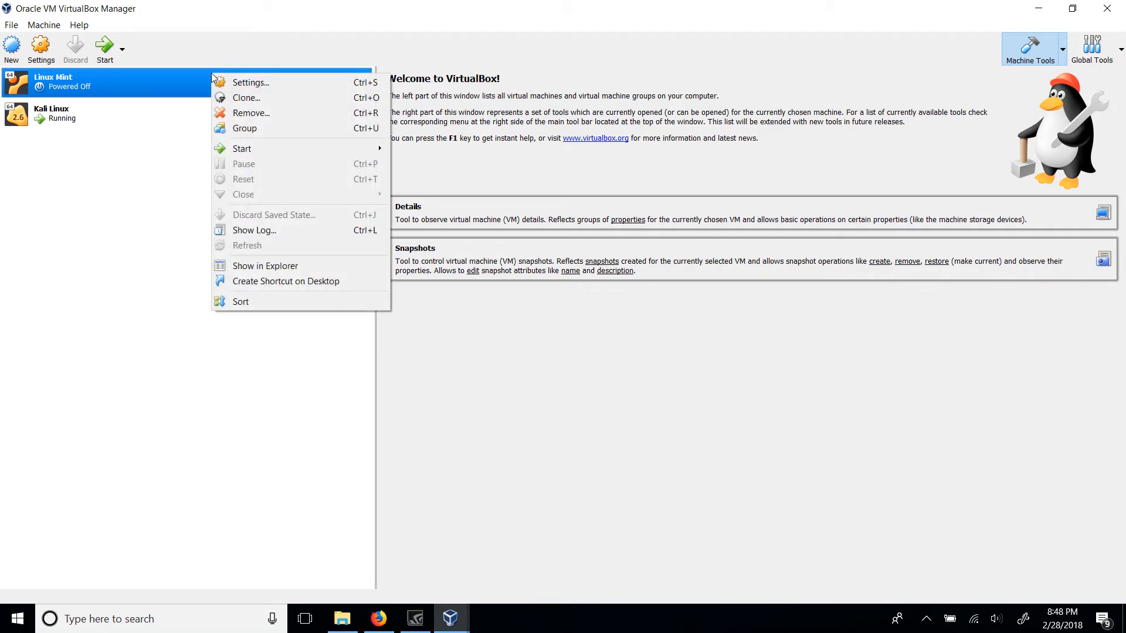
{"action": "left_click", "coordinate": [256, 82]}
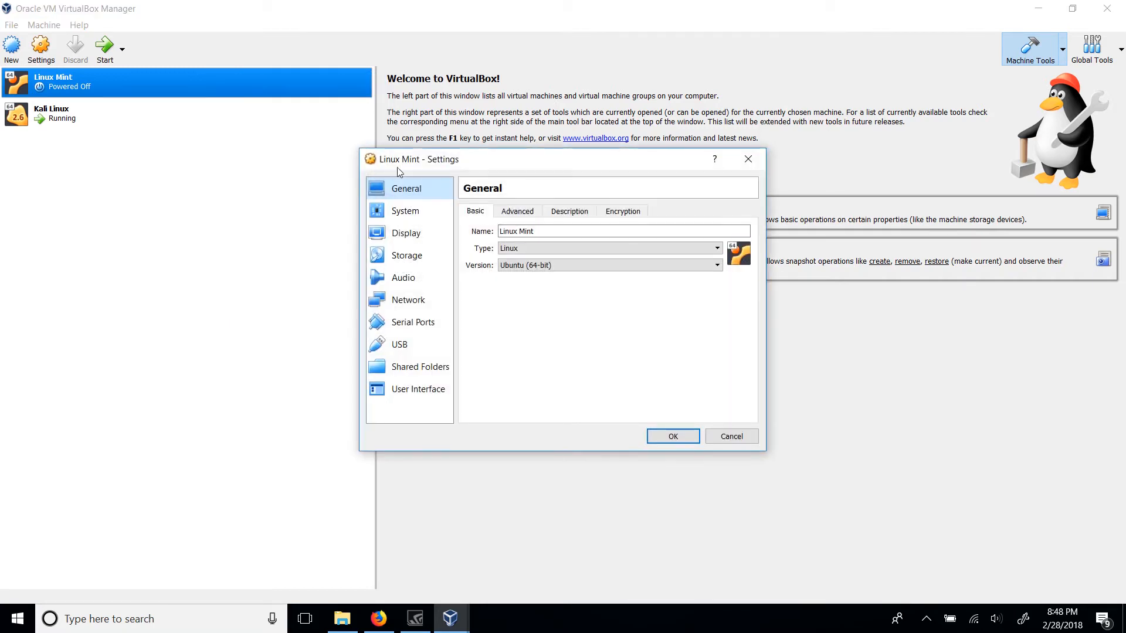
{"action": "left_click", "coordinate": [409, 234]}
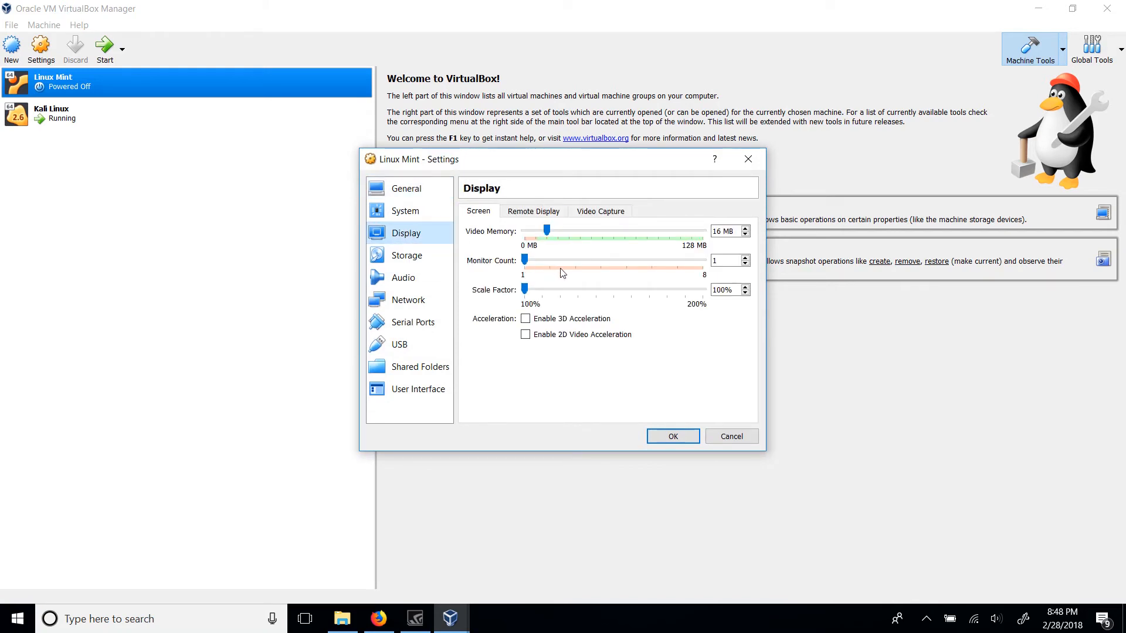
{"action": "mouse_move", "coordinate": [525, 262]}
{"action": "left_mouse_down"}
{"action": "mouse_move", "coordinate": [539, 260]}
{"action": "mouse_move", "coordinate": [524, 263]}
{"action": "left_mouse_up"}
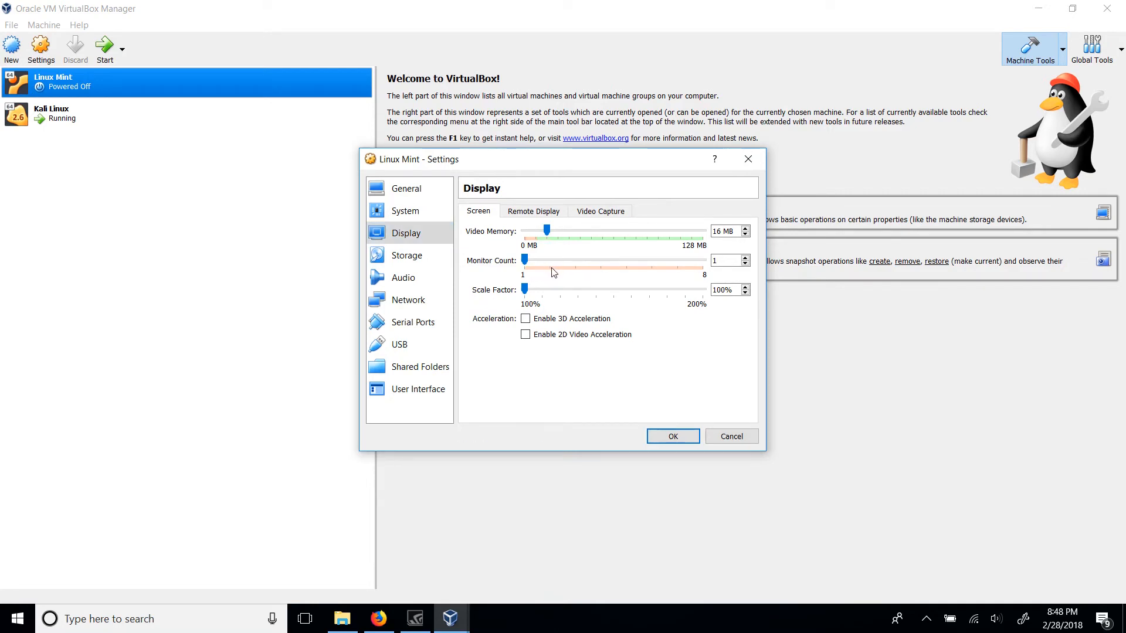
{"action": "left_click_drag", "start_coordinate": [549, 233], "coordinate": [703, 233]}
{"action": "left_click", "coordinate": [526, 336]}
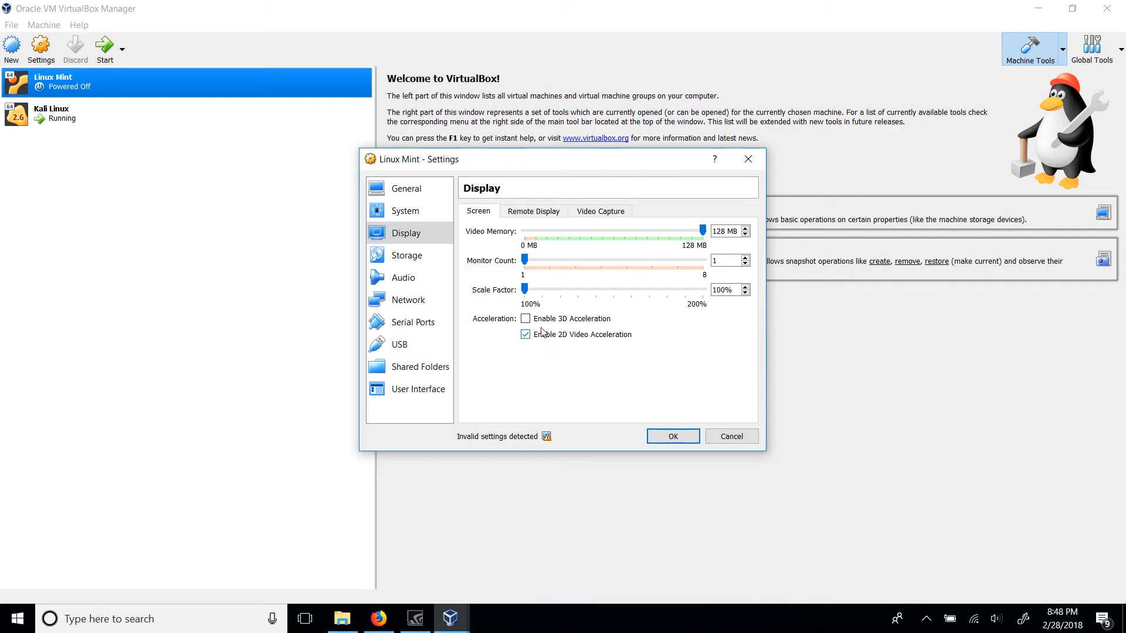
{"action": "left_click", "coordinate": [530, 320]}
{"action": "left_click", "coordinate": [527, 335]}
{"action": "left_click", "coordinate": [528, 335]}
{"action": "left_click", "coordinate": [526, 335]}
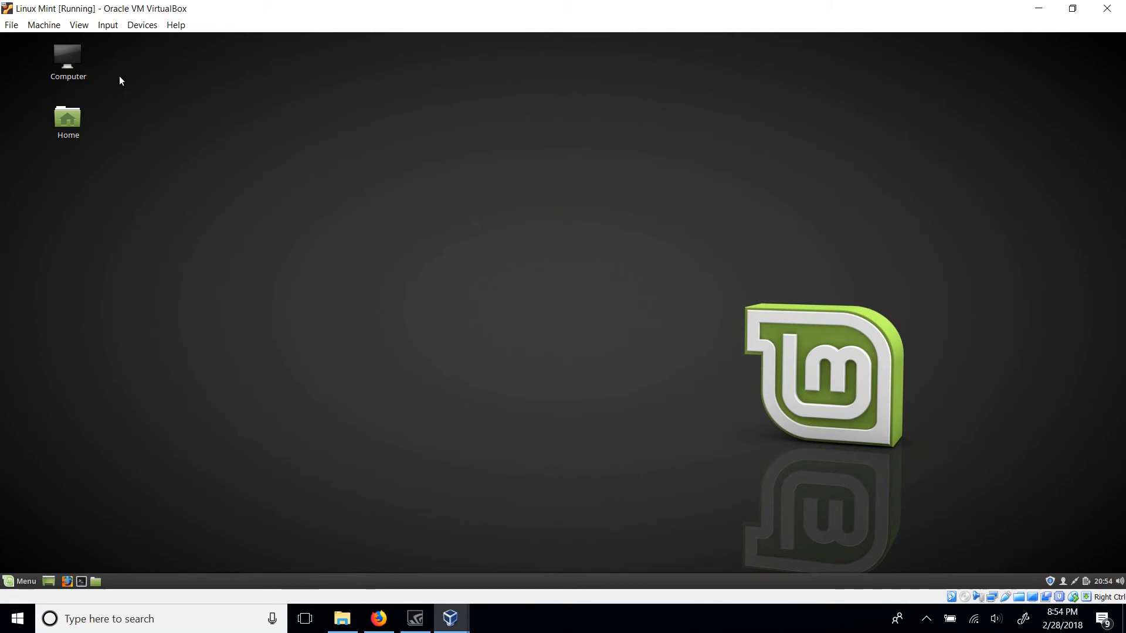
Step: Take a snapshot of the running Linux Mint virtual machine named Clean
{"action": "left_click", "coordinate": [51, 30]}
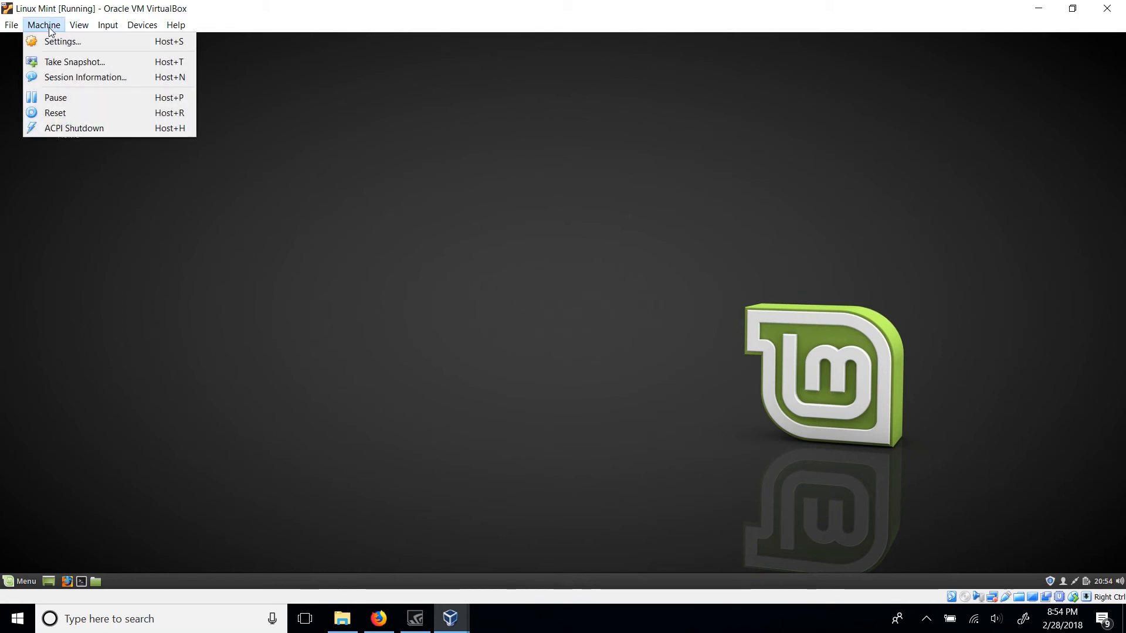
{"action": "left_click", "coordinate": [57, 63]}
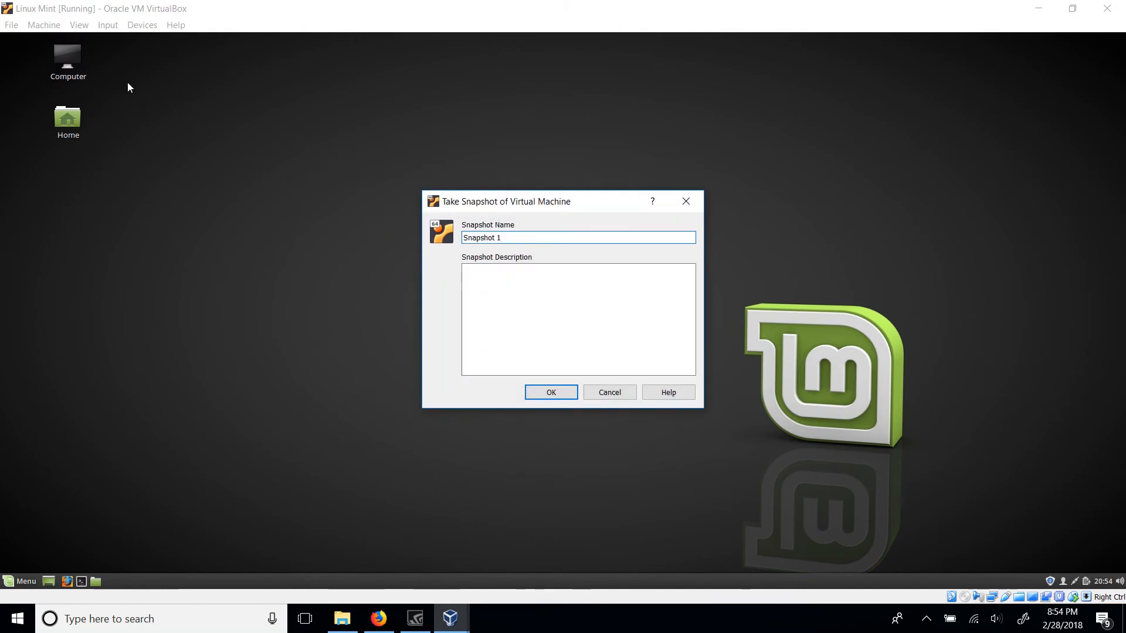
{"action": "type", "text": "Clean"}
{"action": "left_click", "coordinate": [552, 392]}
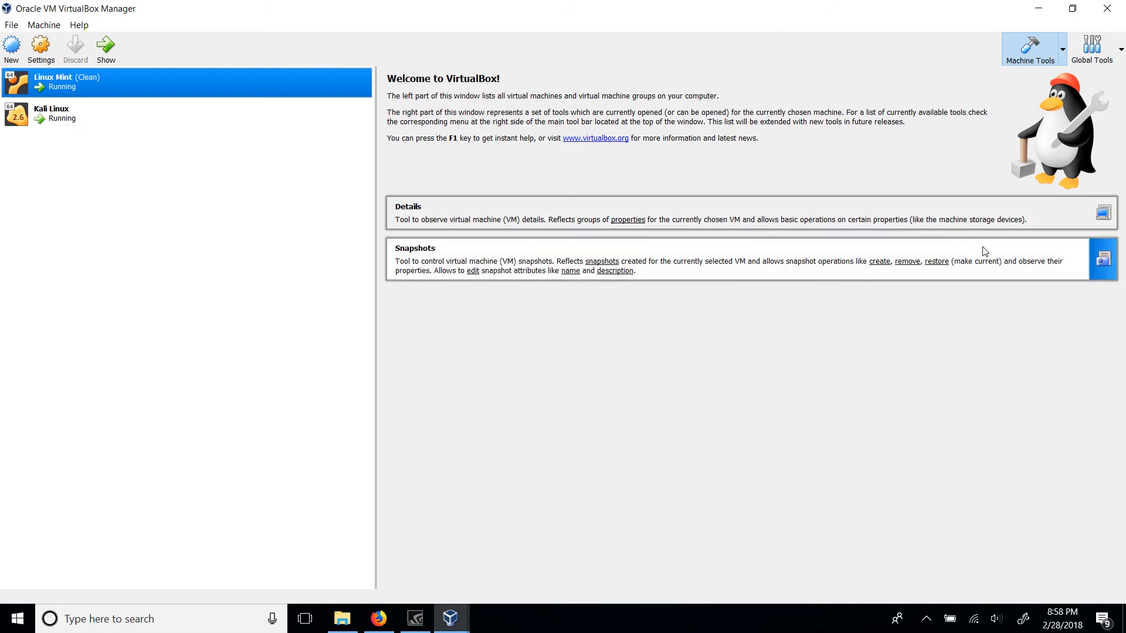
Step: Open the Linux Mint snapshot list in VirtualBox Manager and inspect the Clean snapshot and the Current State entry
{"action": "left_click", "coordinate": [1101, 261]}
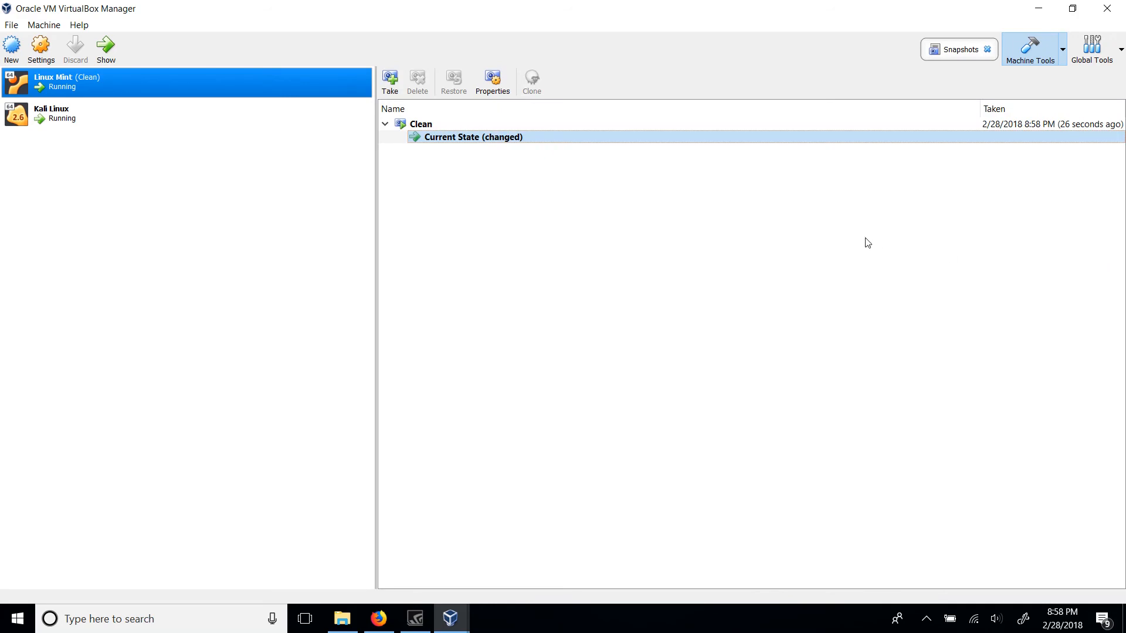
{"action": "left_click", "coordinate": [418, 125]}
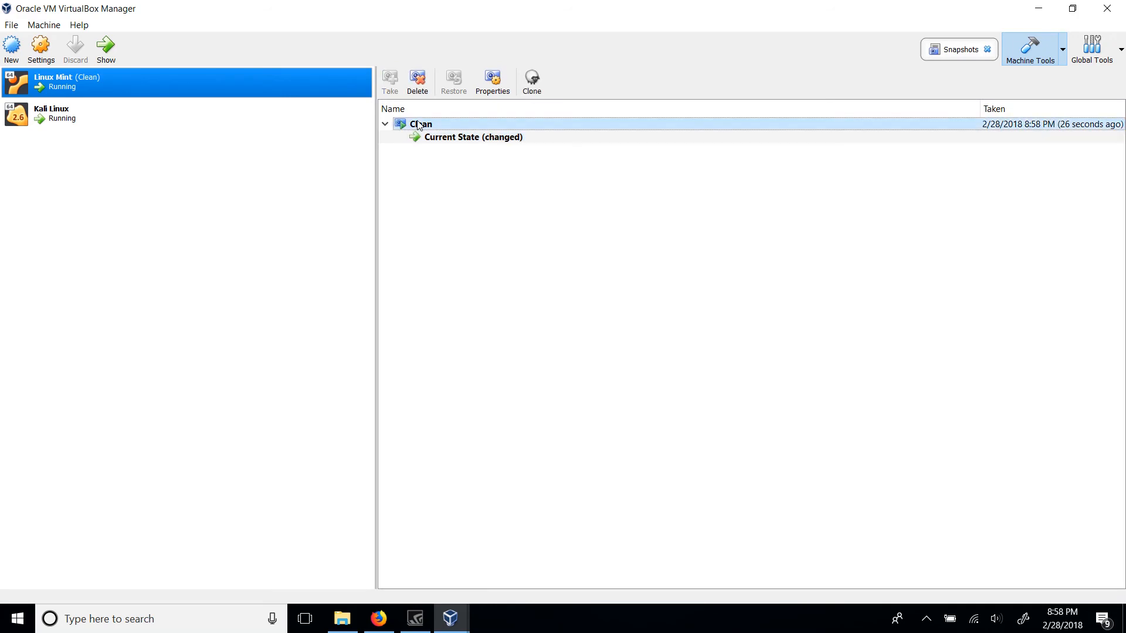
{"action": "left_click", "coordinate": [432, 140]}
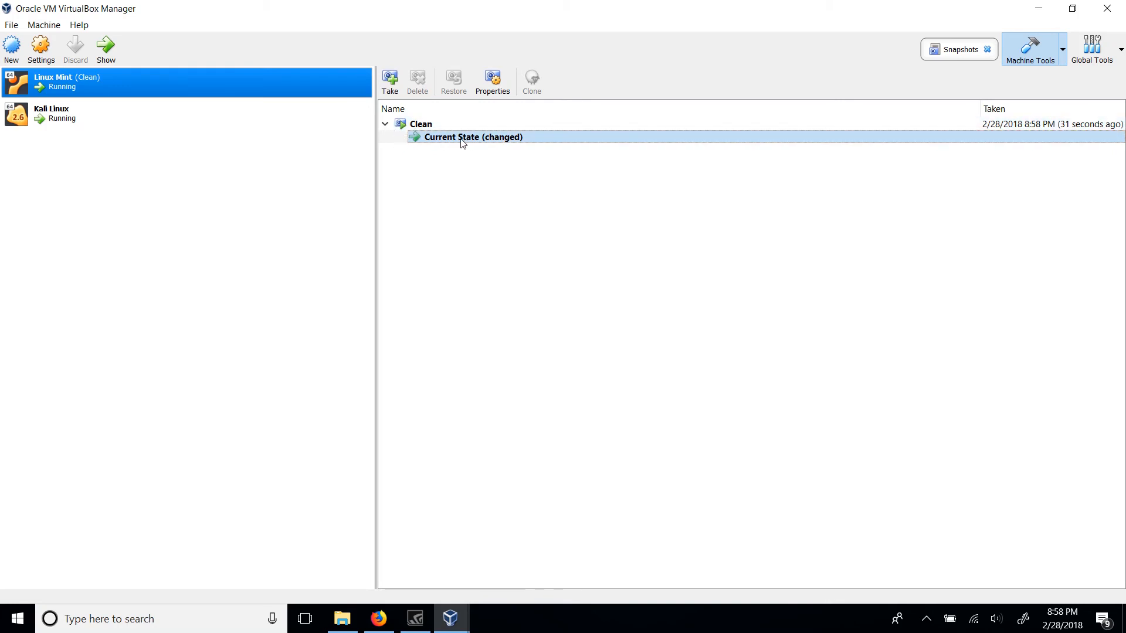
{"action": "mouse_move", "coordinate": [463, 143]}
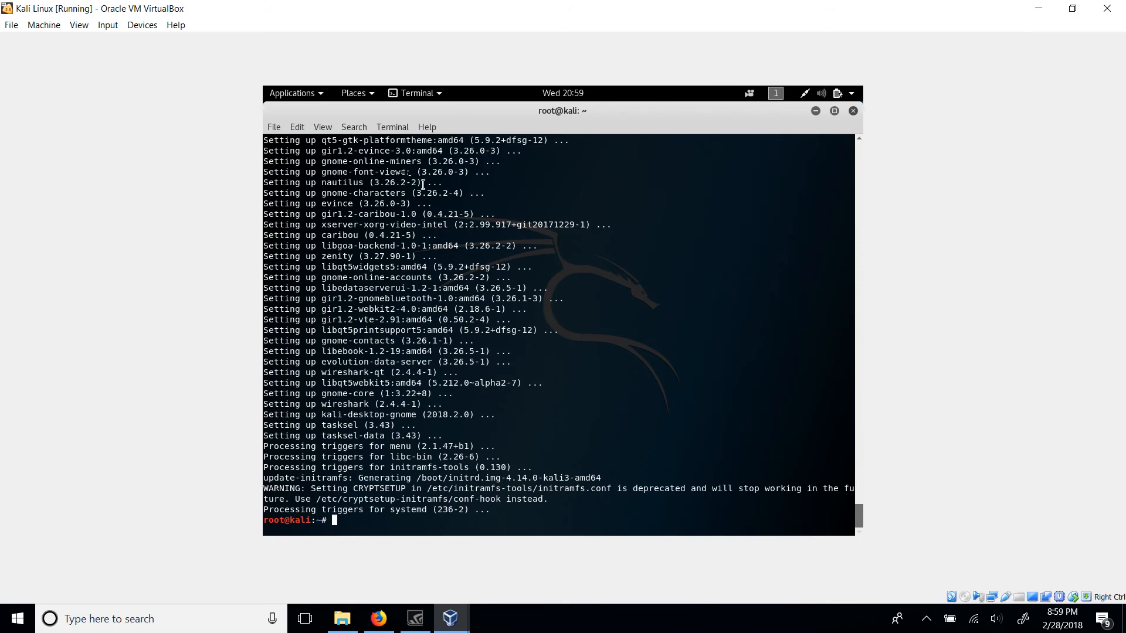
Step: Clear the output in the Kali Linux virtual machine's terminal with the clear command
{"action": "type", "text": "clear"}
{"action": "key", "text": "Return"}
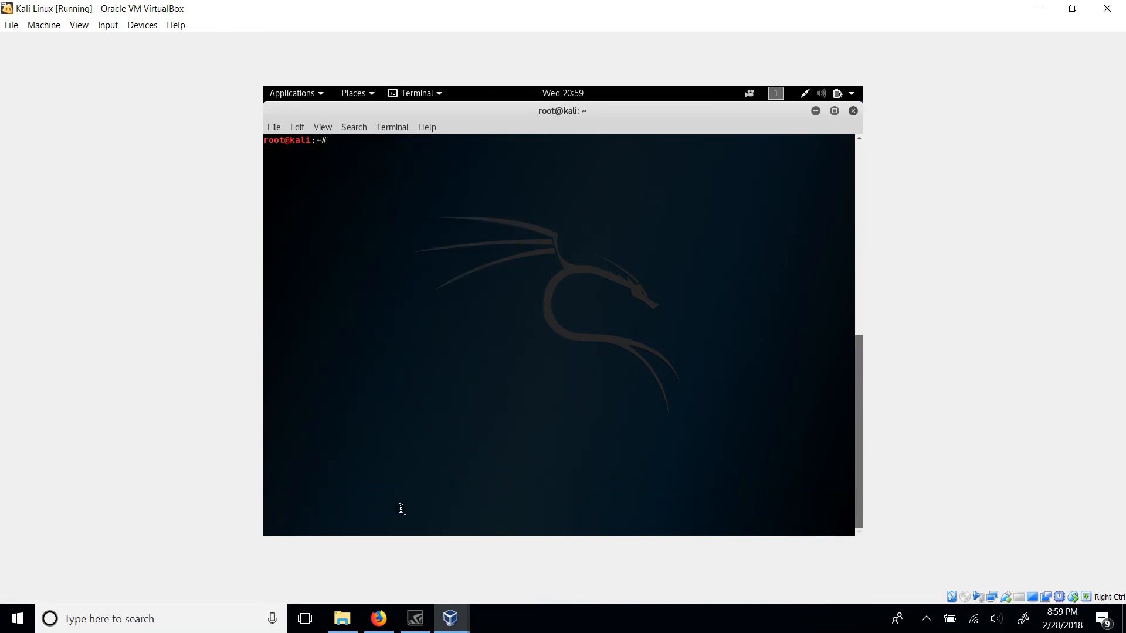
{"action": "mouse_move", "coordinate": [380, 625]}
{"action": "left_click", "coordinate": [140, 23]}
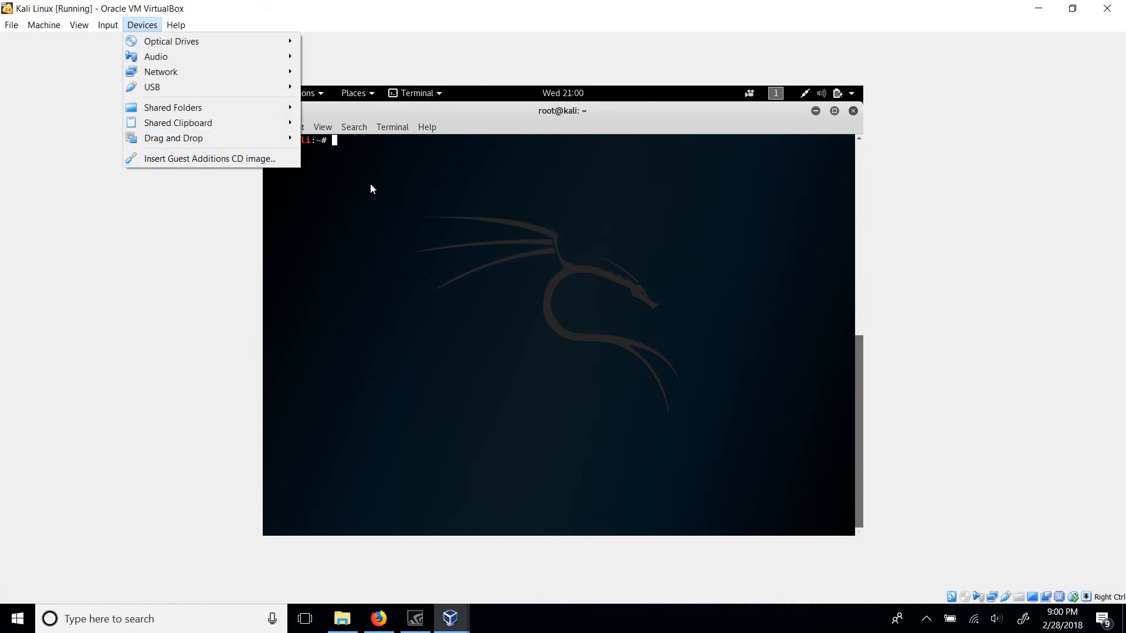
{"action": "left_click", "coordinate": [426, 183]}
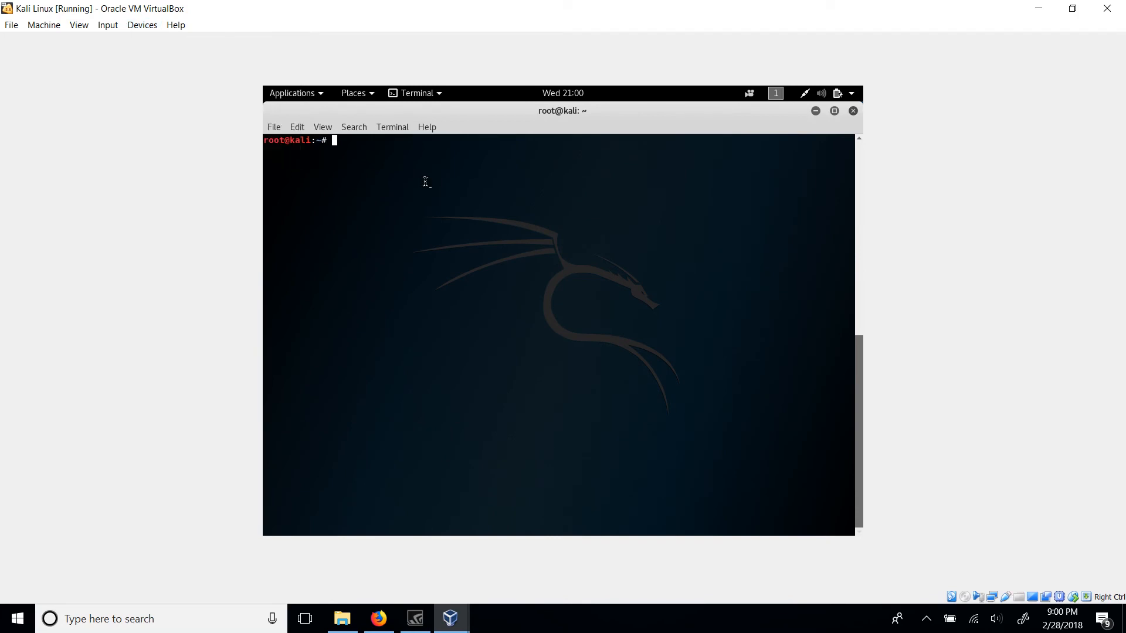
Step: Install the virtualbox-guest-x11 package in the Kali Linux terminal with sudo apt-get install, accepting the additional packages
{"action": "type", "text": "sudo apt-get install"}
{"action": "key", "text": "BackSpace"}
{"action": "key", "text": "BackSpace"}
{"action": "type", "text": "ll virtualbox"}
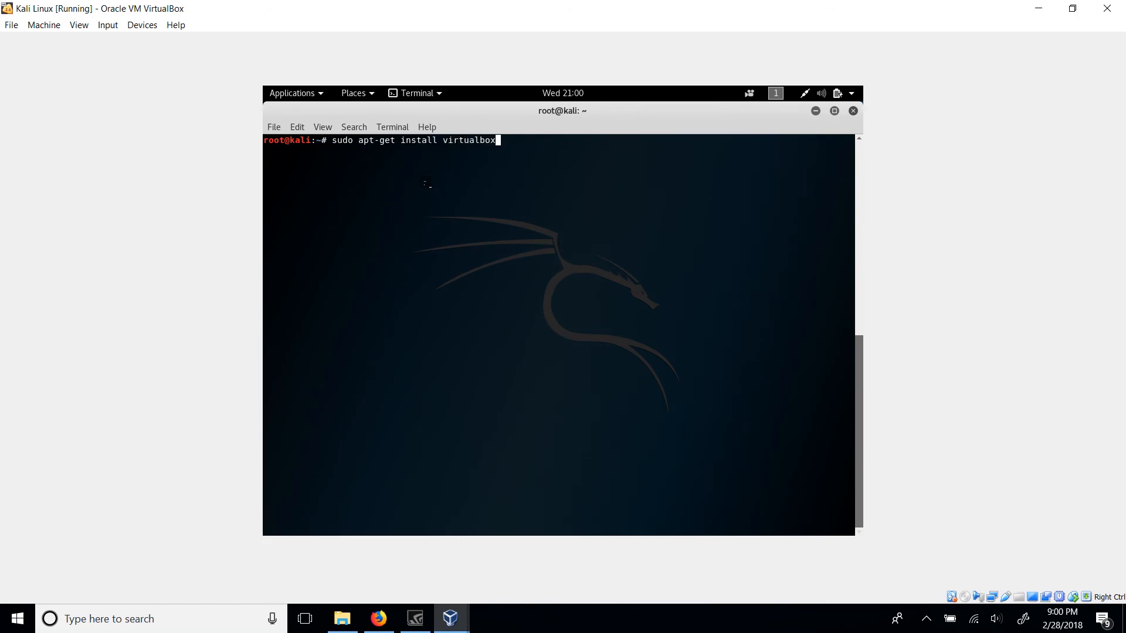
{"action": "key", "text": "Tab"}
{"action": "key", "text": "Tab"}
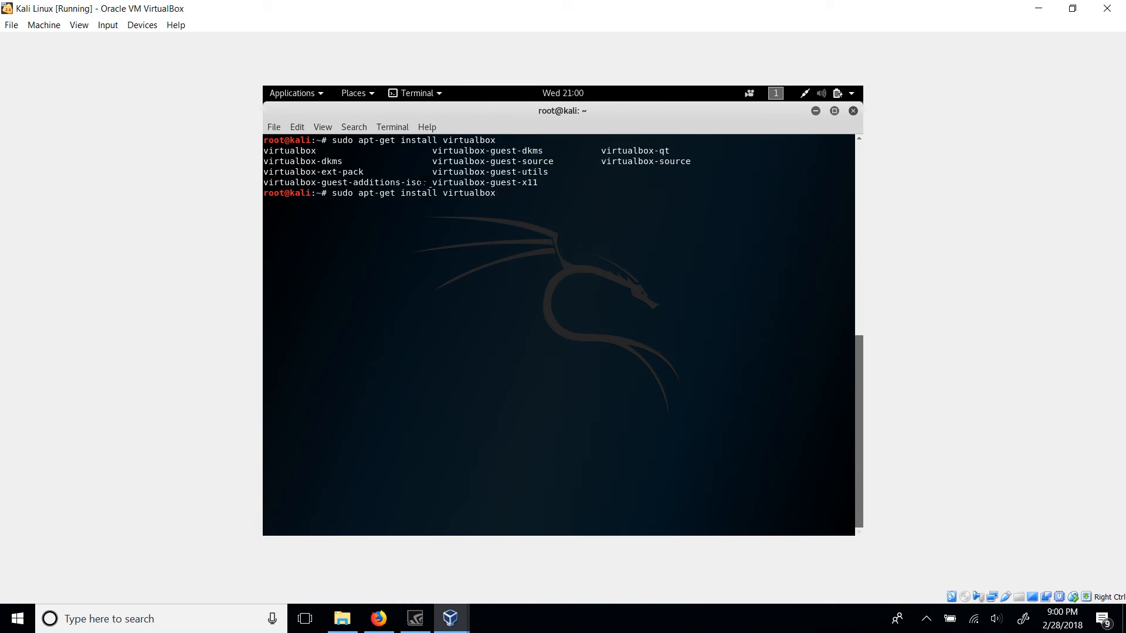
{"action": "type", "text": "-guest-x11"}
{"action": "key", "text": "Return"}
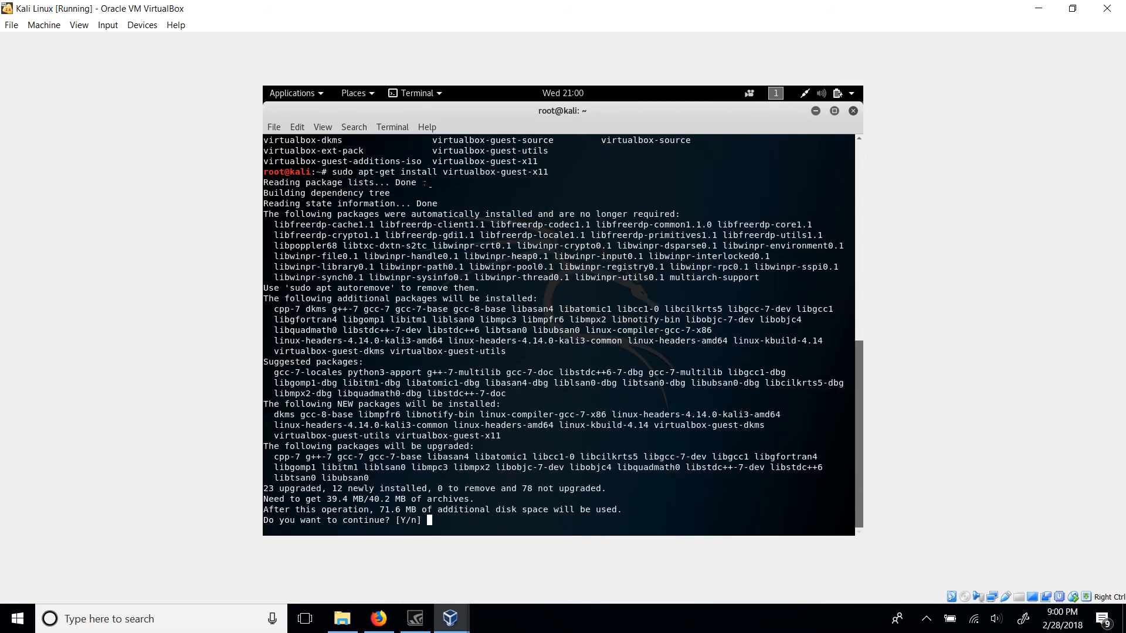
{"action": "type", "text": "Y"}
{"action": "key", "text": "Return"}
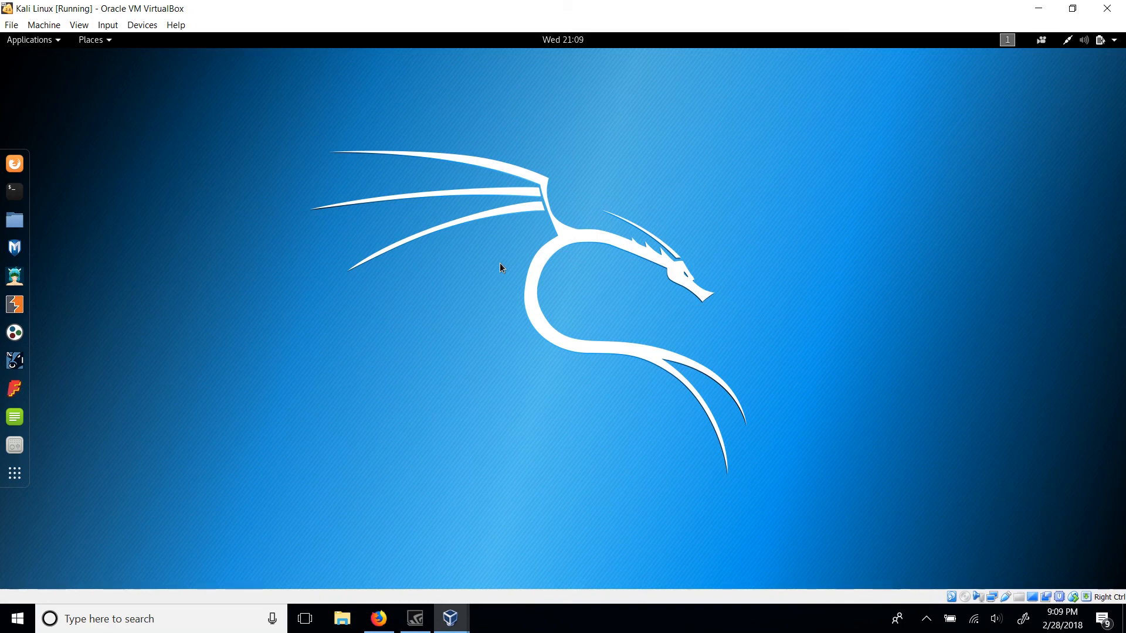
Step: Take a snapshot of the running Kali Linux virtual machine named Clean
{"action": "left_click", "coordinate": [43, 24]}
{"action": "left_click", "coordinate": [67, 62]}
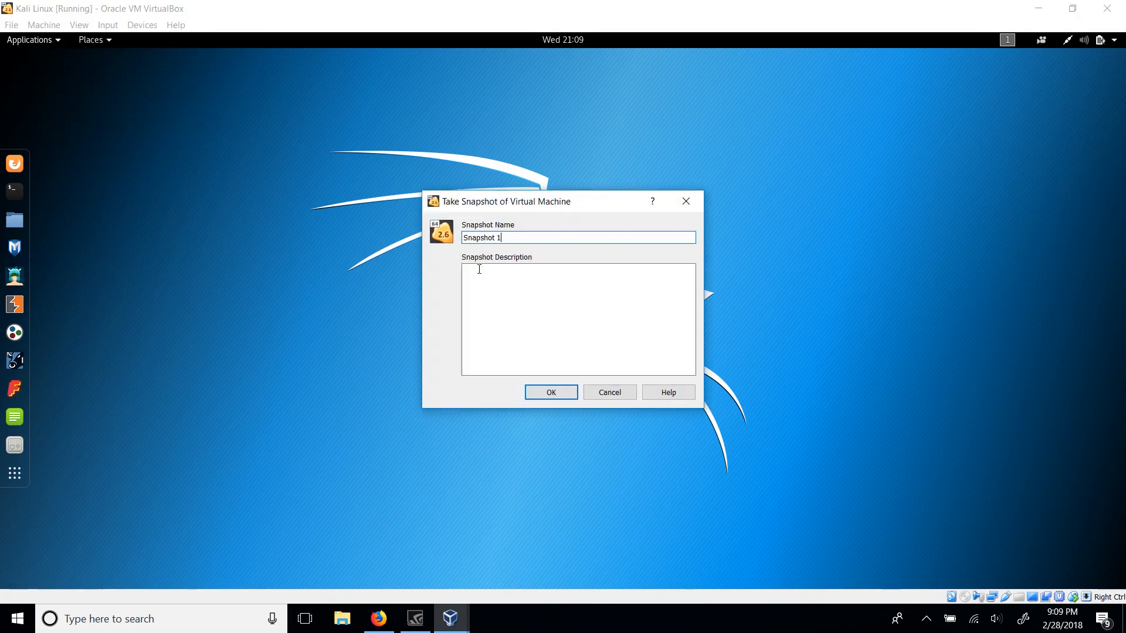
{"action": "left_click_drag", "start_coordinate": [511, 240], "coordinate": [427, 234]}
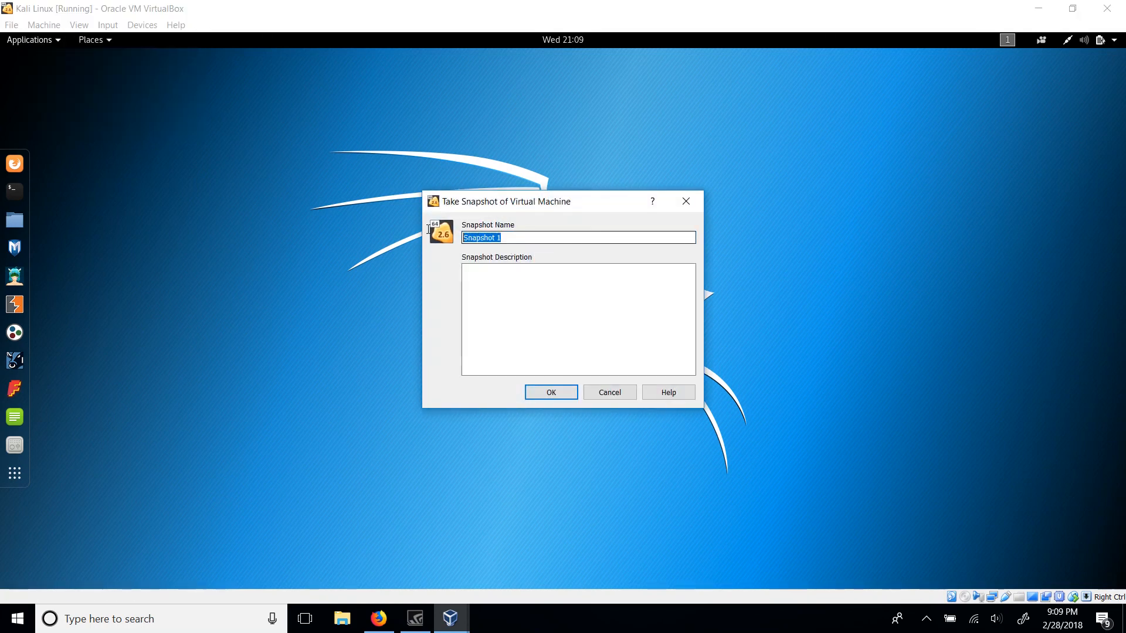
{"action": "type", "text": "Clean"}
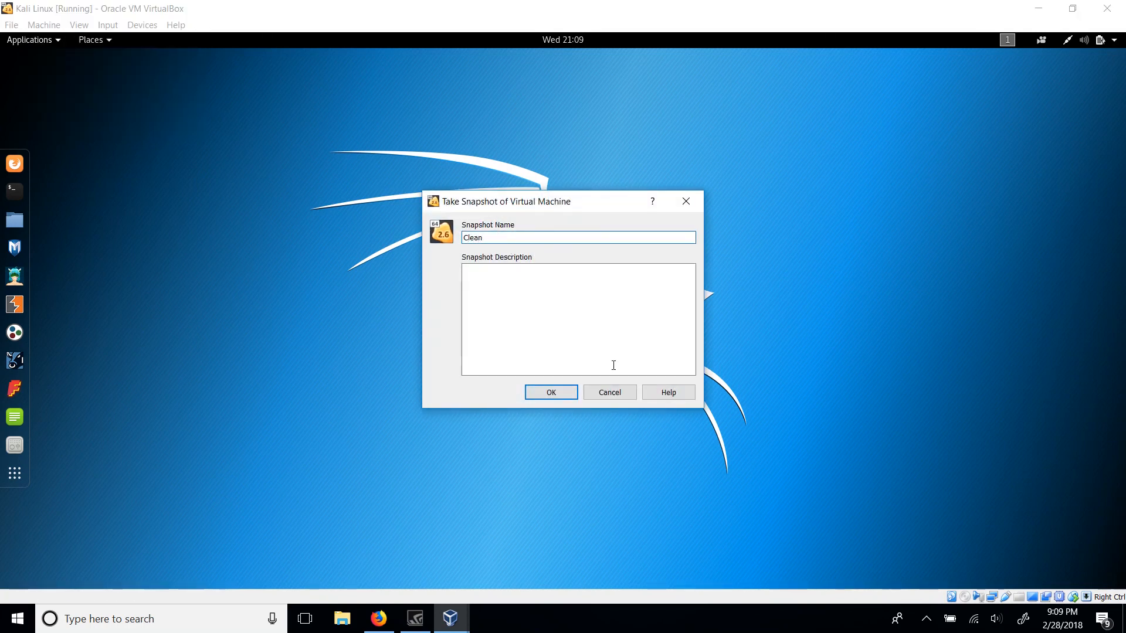
{"action": "left_click", "coordinate": [555, 393]}
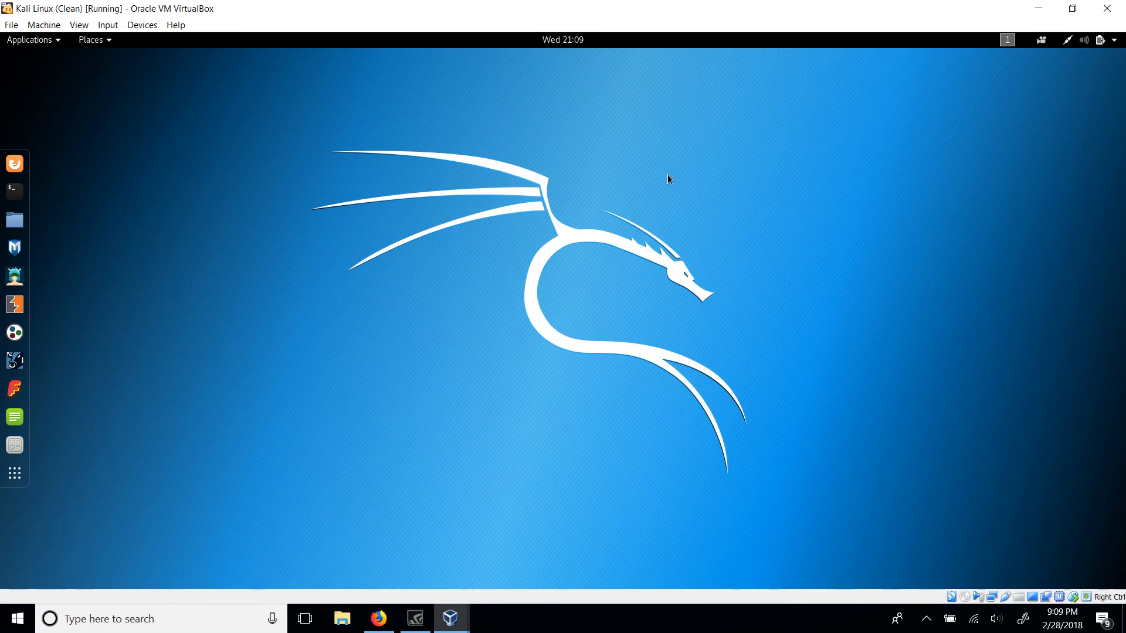
Step: Shut down the Kali Linux virtual machine and set its USB controller to USB 3.0 (xHCI) in the machine settings
{"action": "left_click", "coordinate": [1107, 8]}
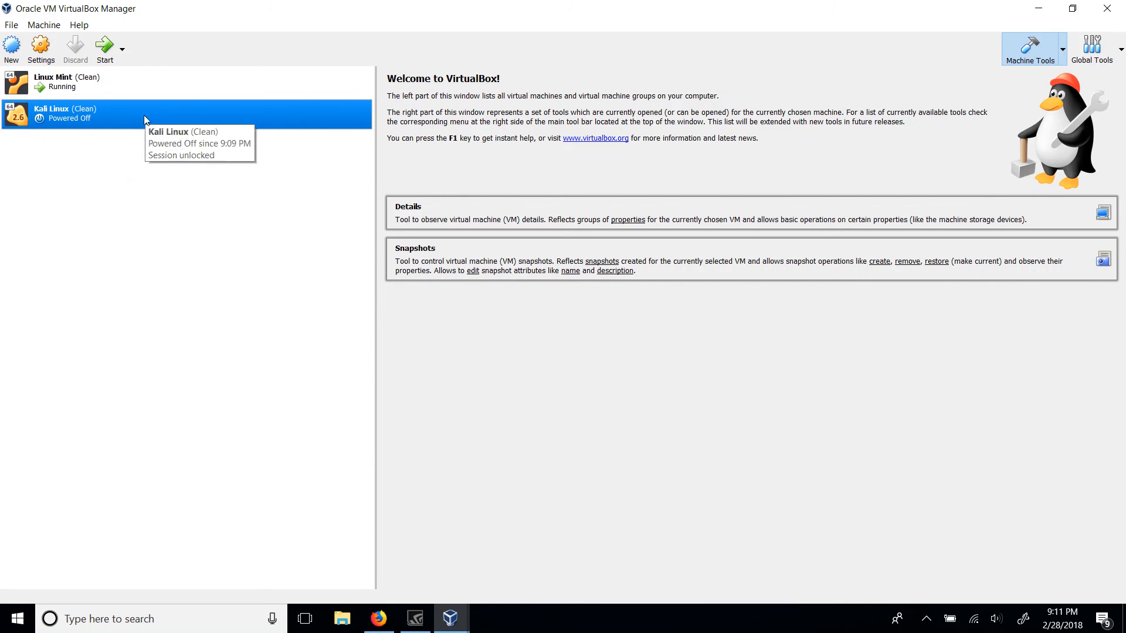
{"action": "right_click", "coordinate": [183, 121]}
{"action": "left_click", "coordinate": [217, 130]}
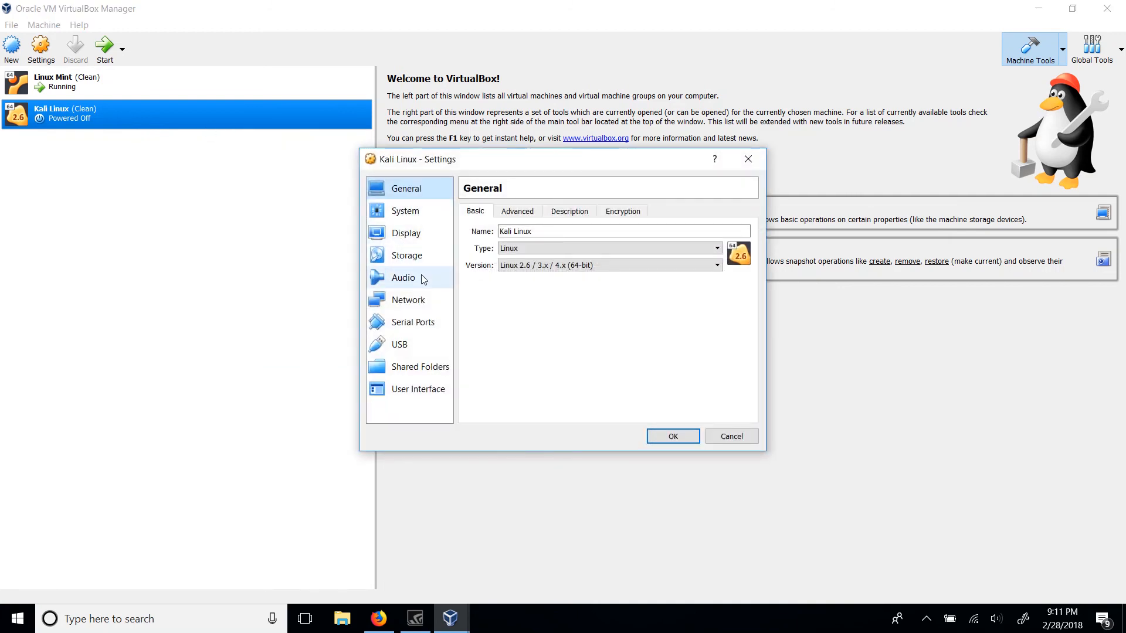
{"action": "left_click", "coordinate": [405, 346]}
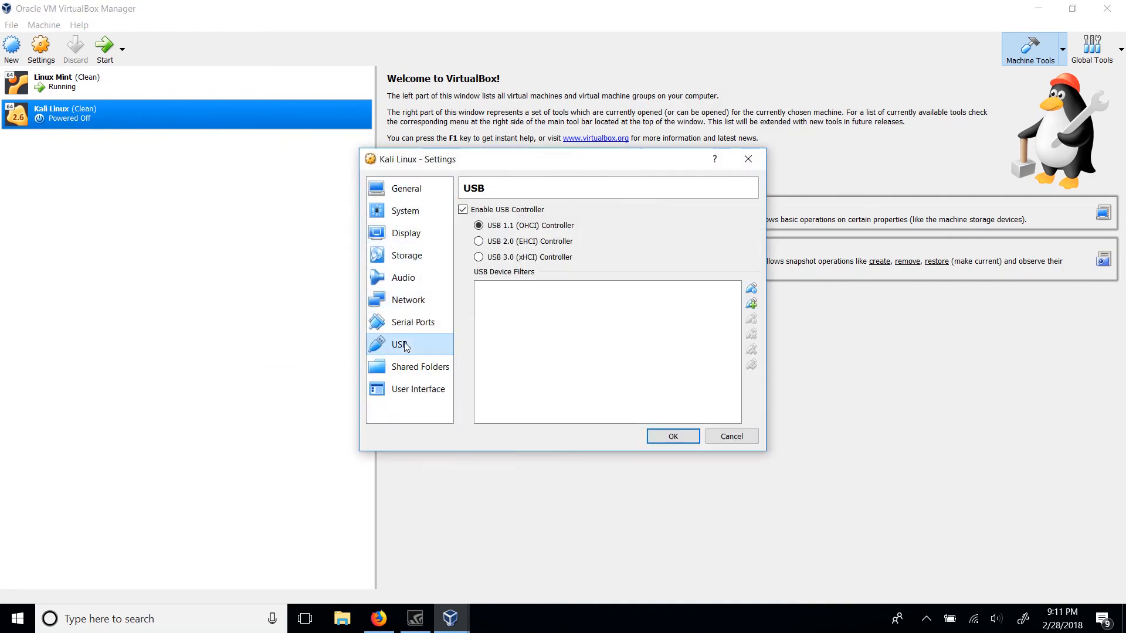
{"action": "left_click", "coordinate": [517, 256]}
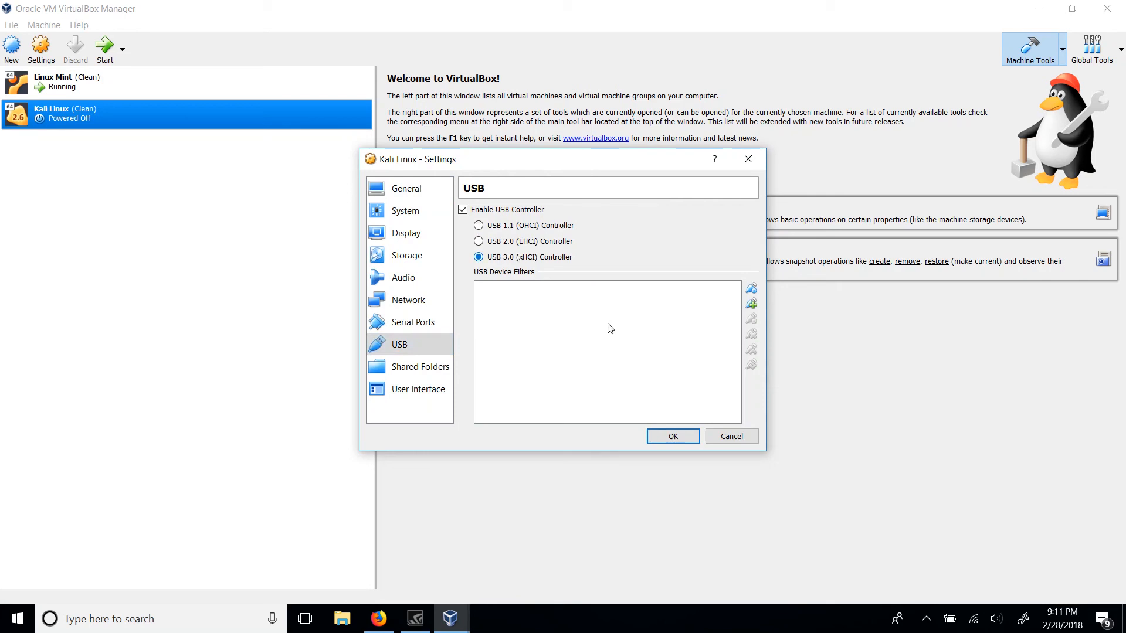
{"action": "left_click", "coordinate": [687, 443]}
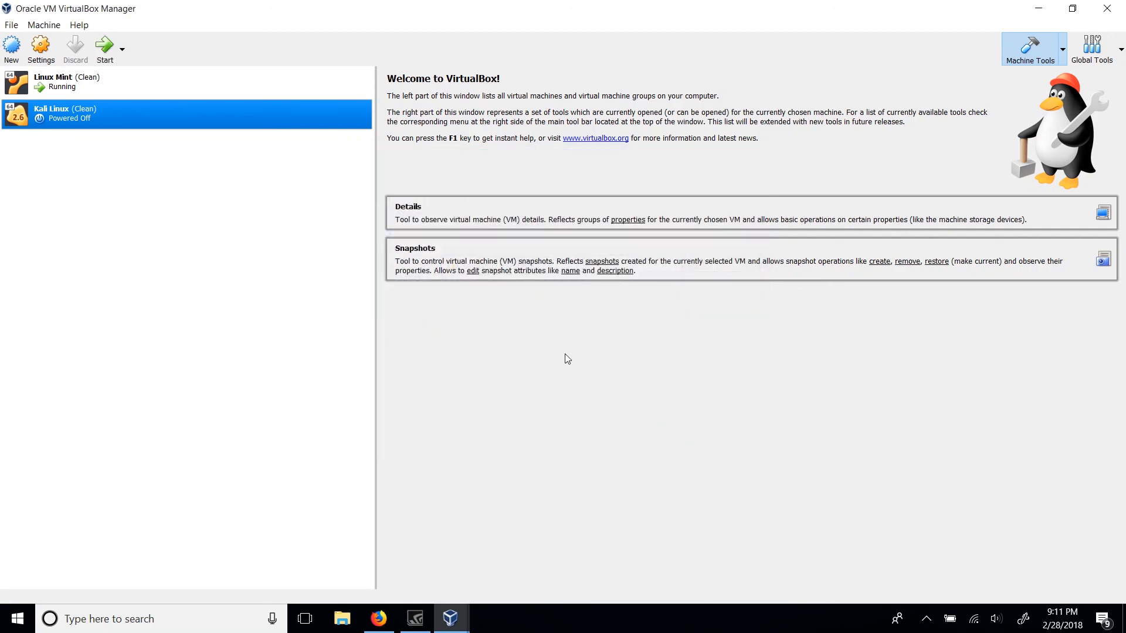